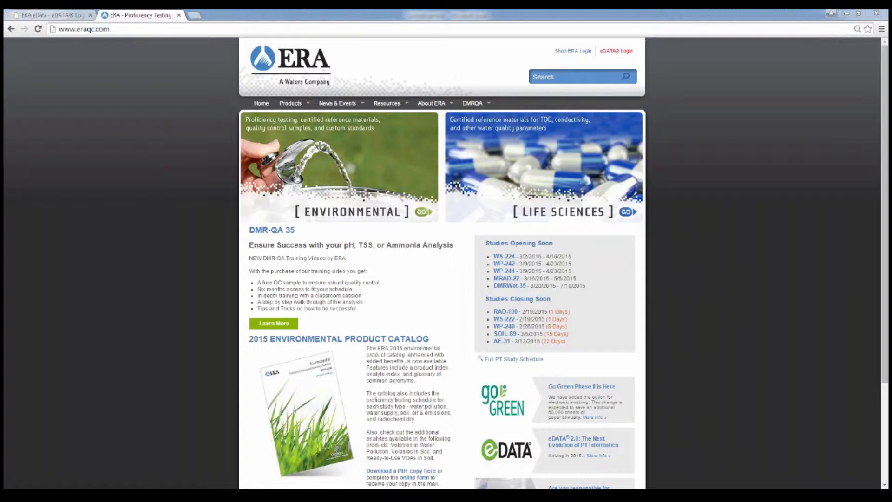
Switch to the eDATA login page, log in with the prefilled customer number and password, and accept the attestation statement
mouse_move(387, 103)
click(51, 15)
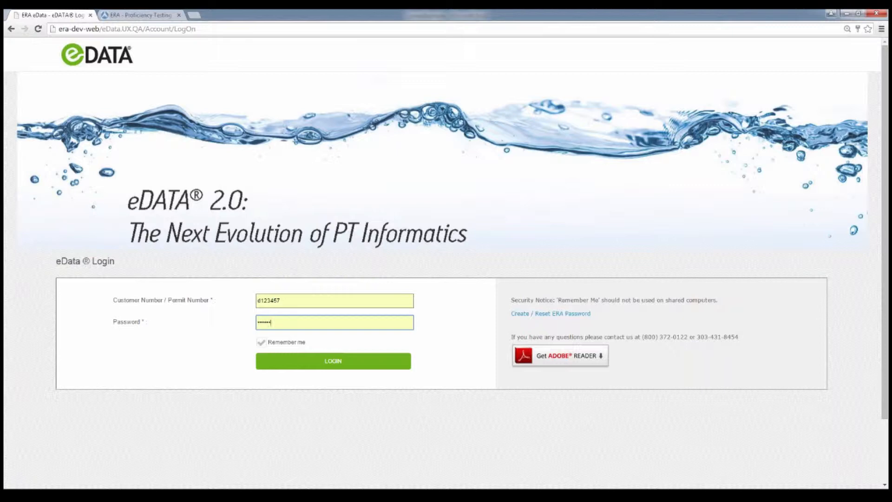
key(Return)
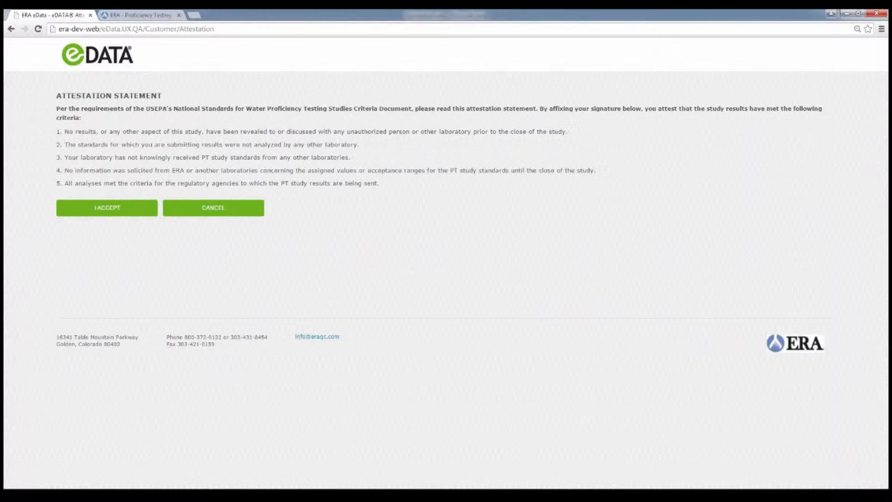
click(107, 207)
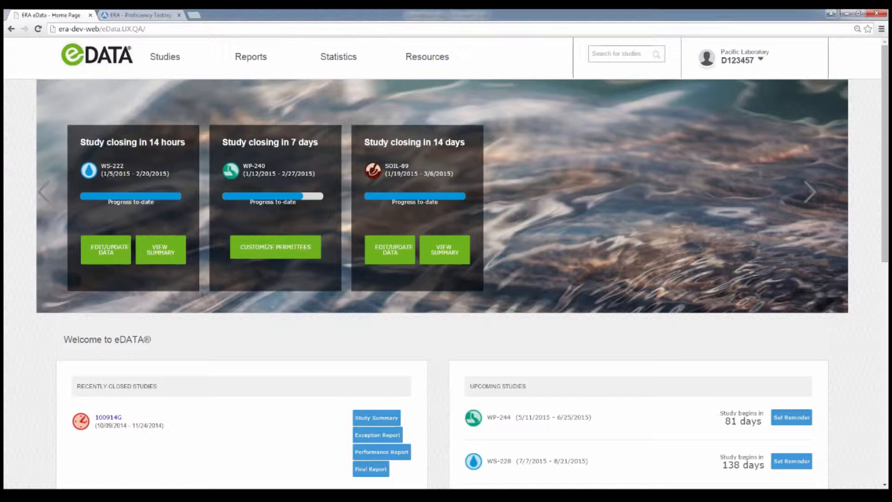
Examine the home page's studies closing soon, recently closed studies with their reports, and upcoming studies
scroll(446, 260, down, 1)
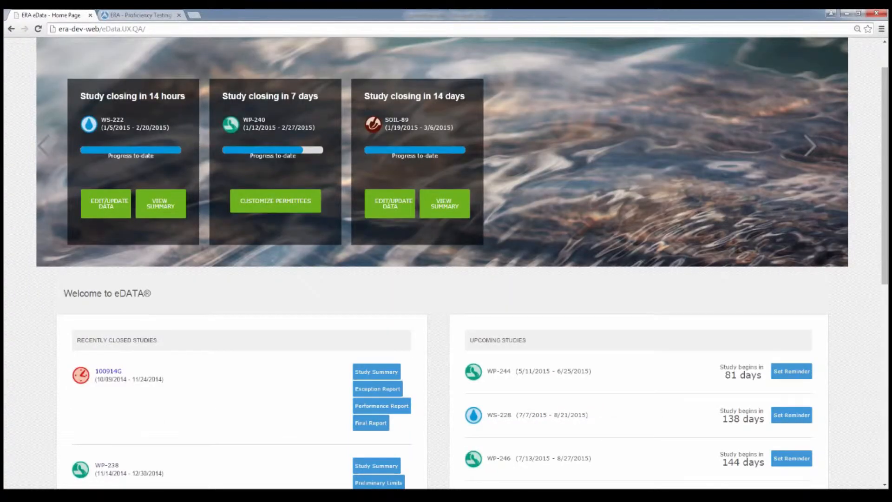
scroll(446, 260, down, 1)
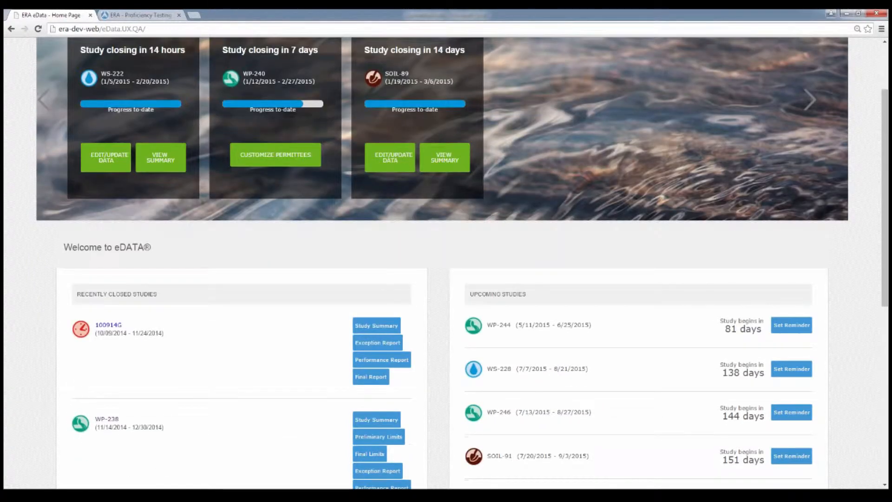
scroll(446, 260, down, 1)
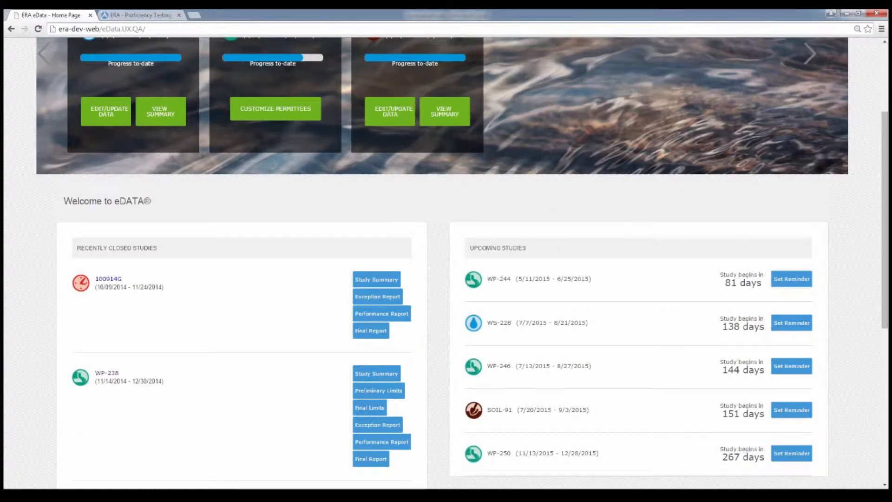
scroll(446, 260, up, 1)
scroll(446, 260, up, 2)
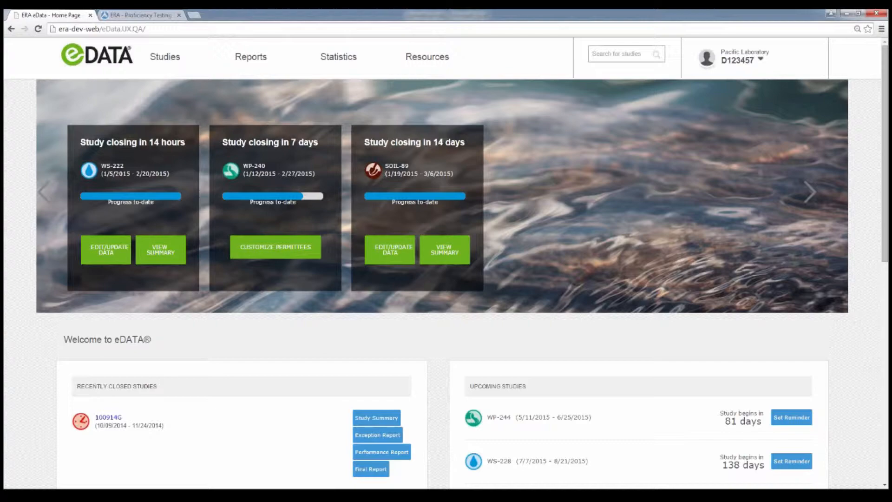
scroll(446, 260, down, 1)
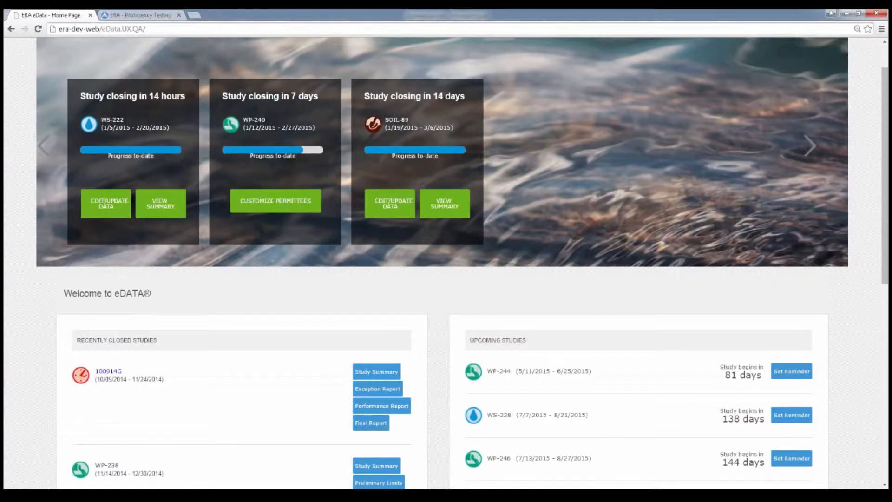
scroll(446, 260, down, 1)
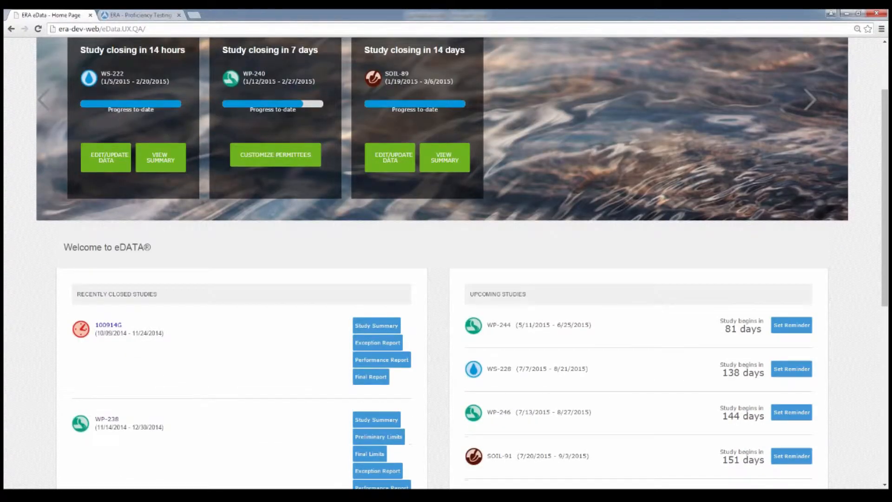
scroll(445, 260, up, 2)
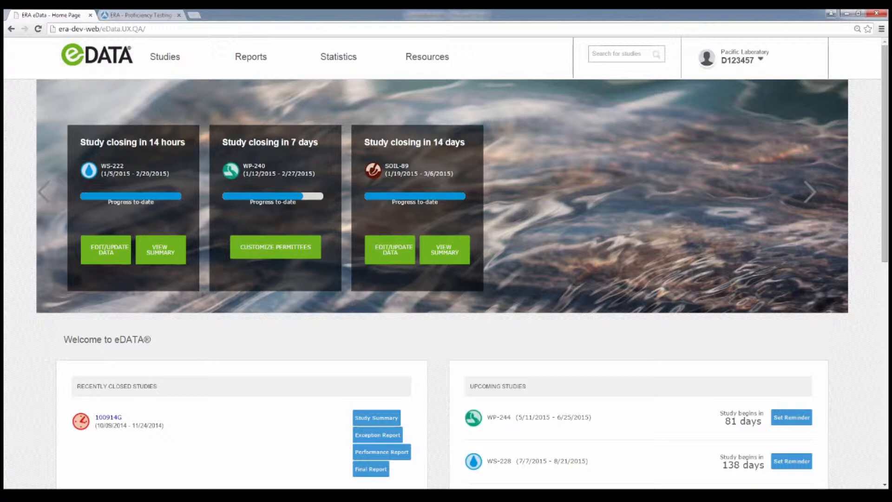
scroll(446, 260, down, 1)
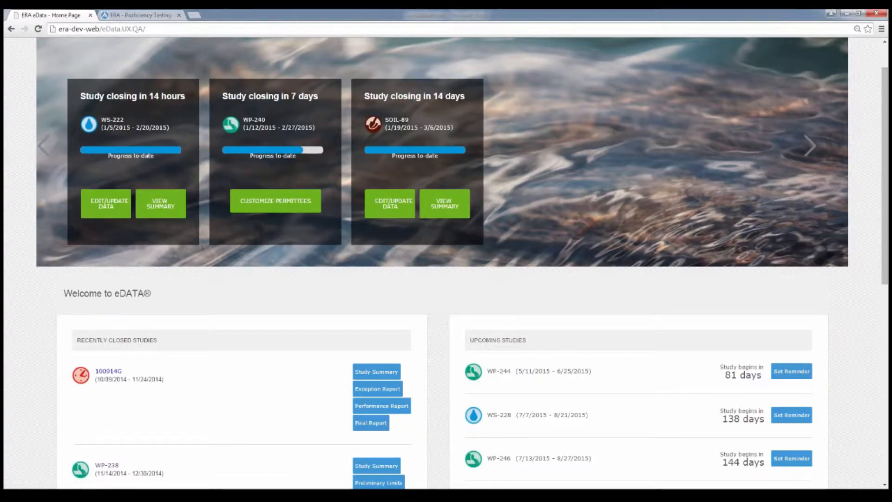
scroll(446, 260, down, 2)
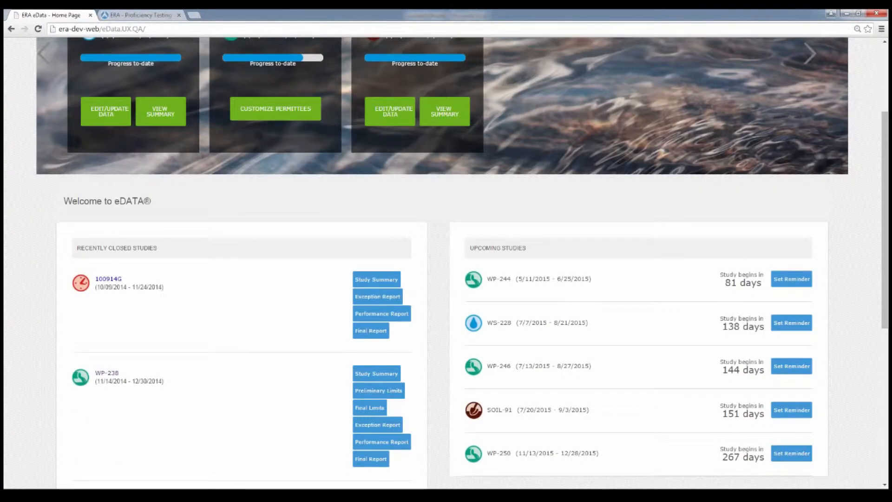
scroll(445, 260, down, 1)
scroll(446, 260, down, 1)
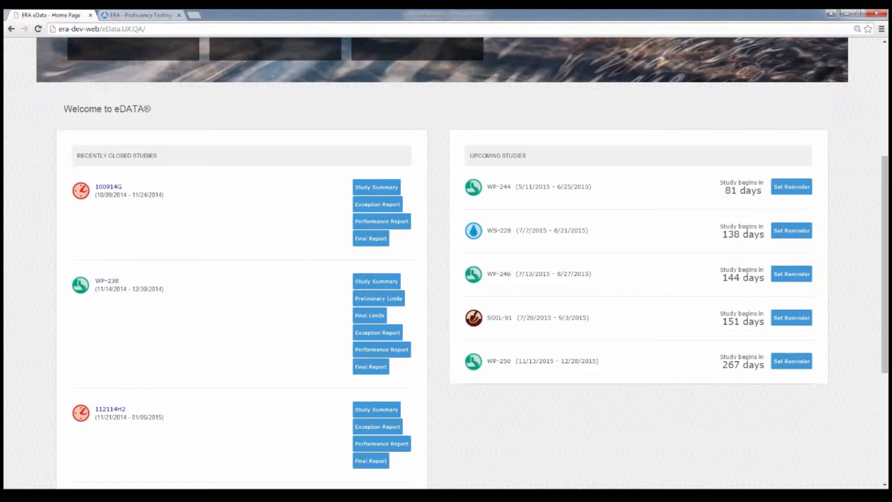
scroll(446, 260, up, 1)
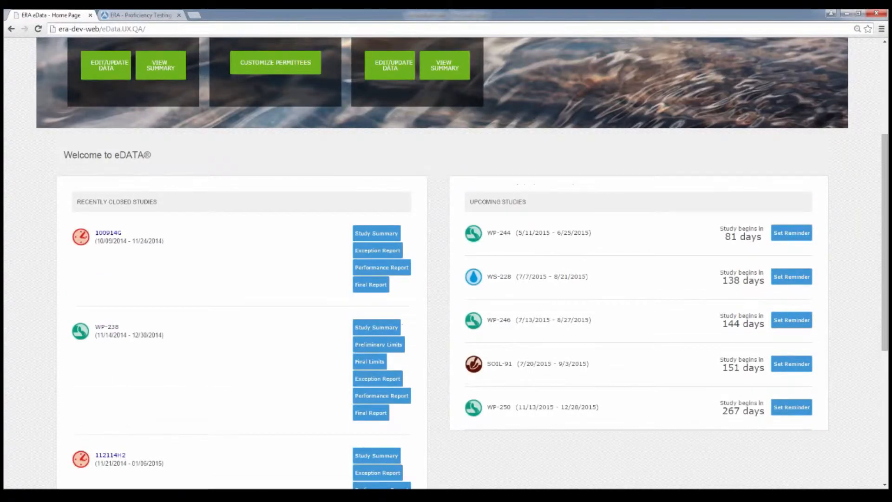
scroll(446, 260, up, 1)
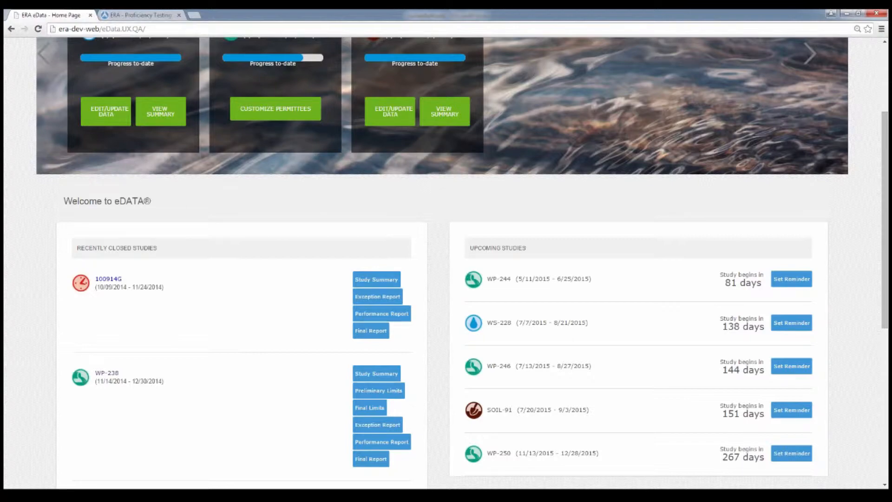
scroll(446, 260, up, 3)
scroll(446, 261, down, 1)
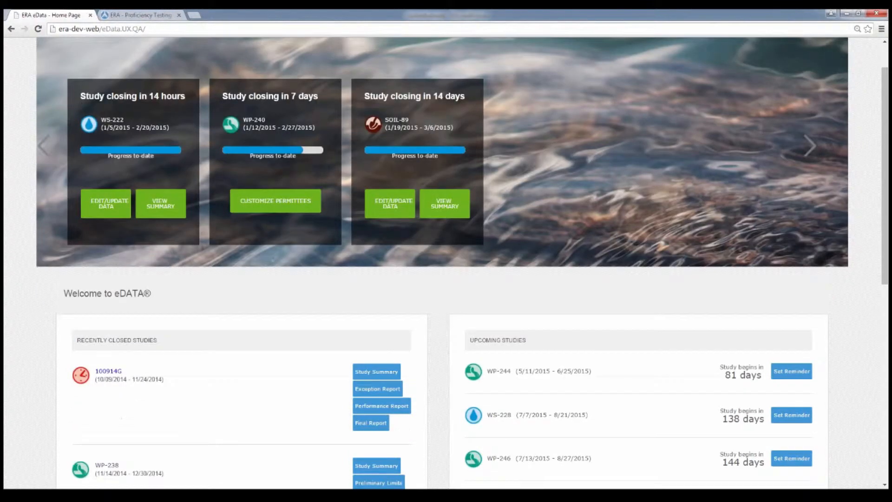
scroll(446, 260, up, 1)
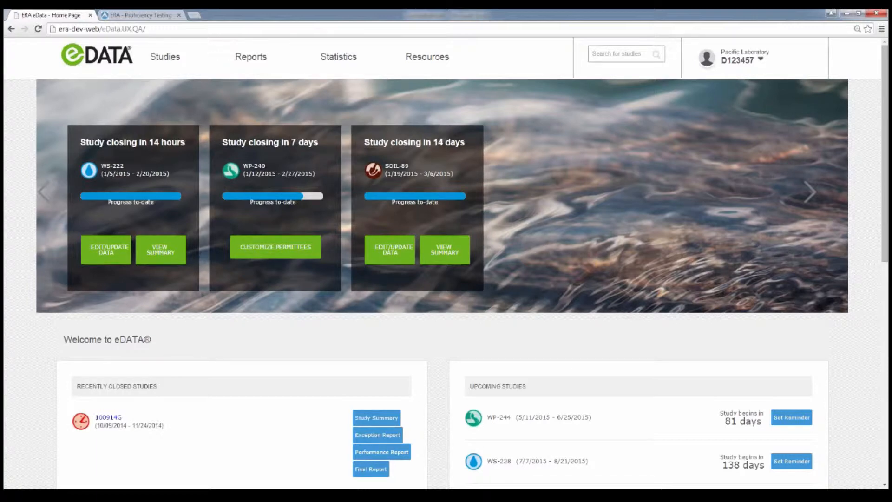
mouse_move(165, 57)
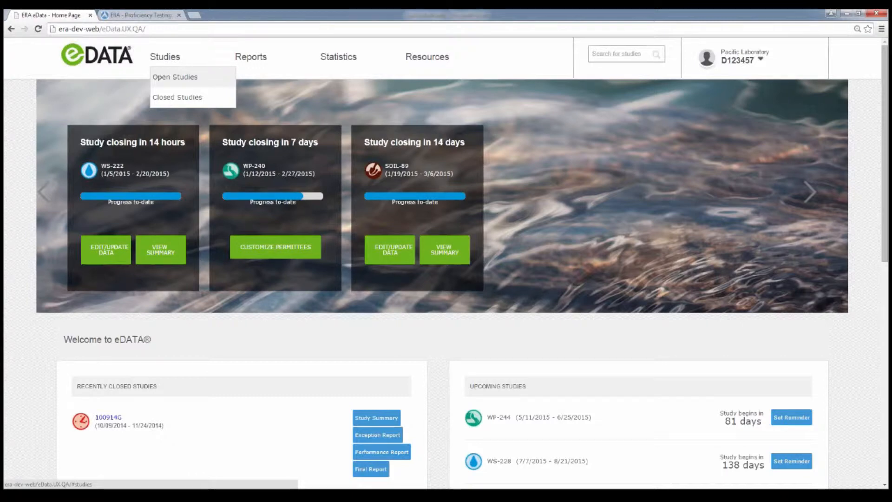
mouse_move(251, 56)
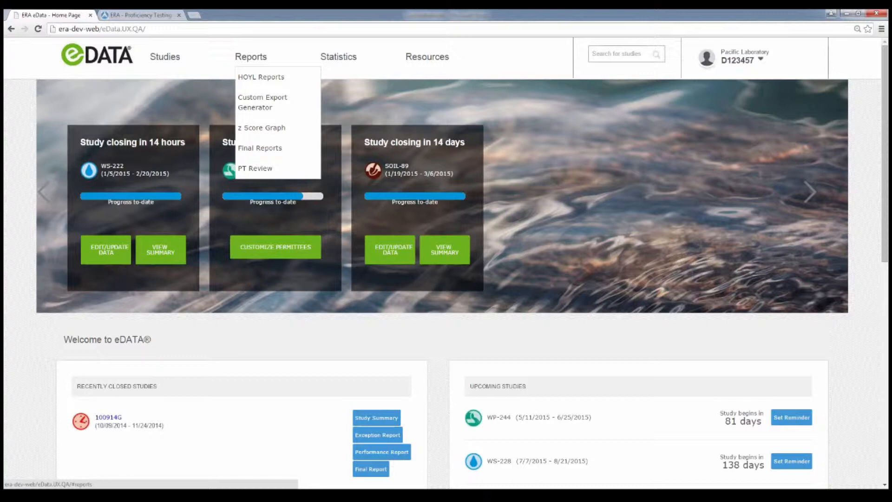
mouse_move(338, 56)
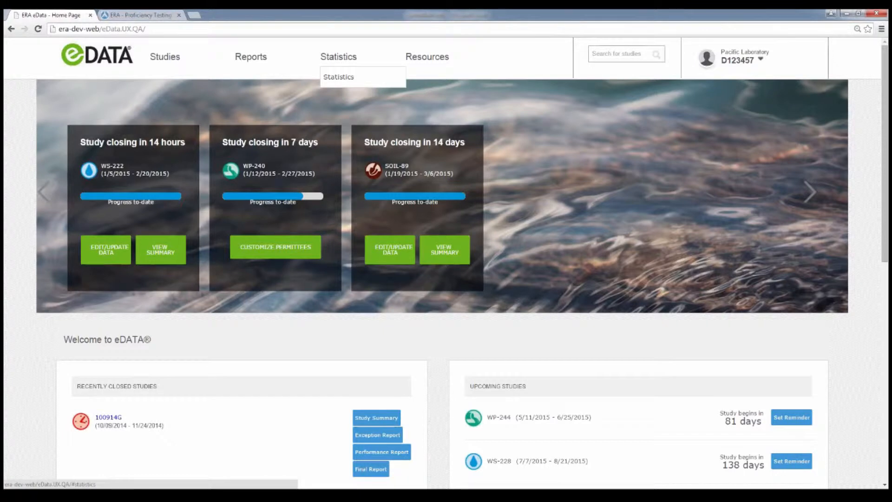
mouse_move(427, 57)
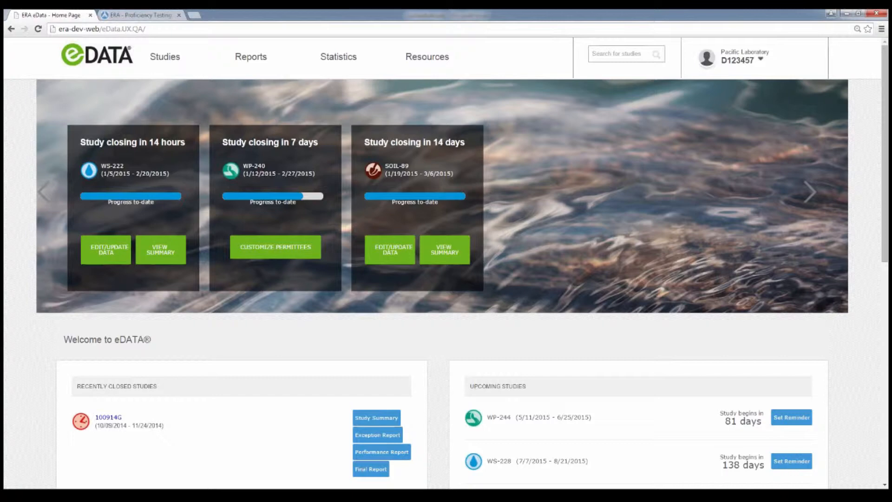
Open the list of closed studies and review each study's progress stages and available reports
mouse_move(743, 60)
click(164, 56)
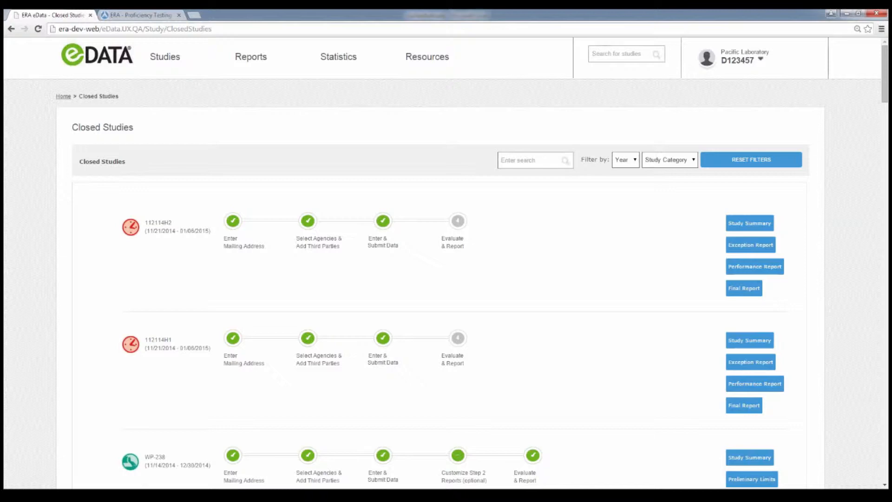
scroll(446, 260, down, 2)
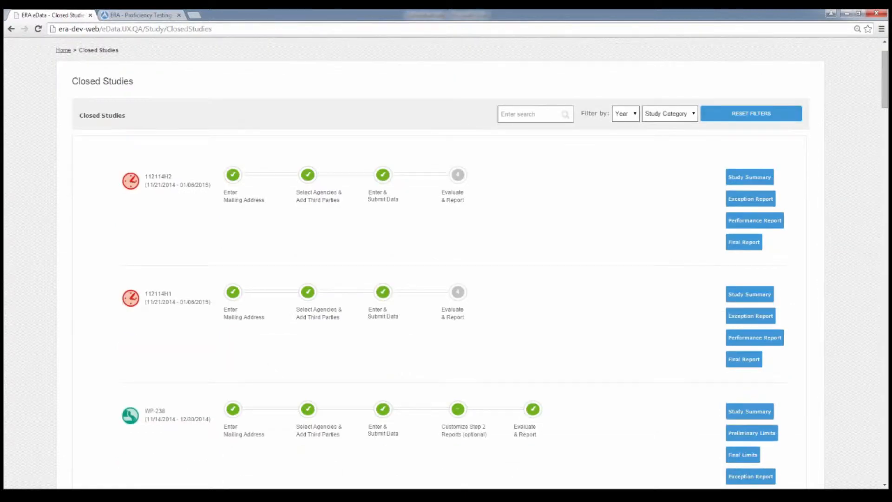
scroll(446, 260, down, 1)
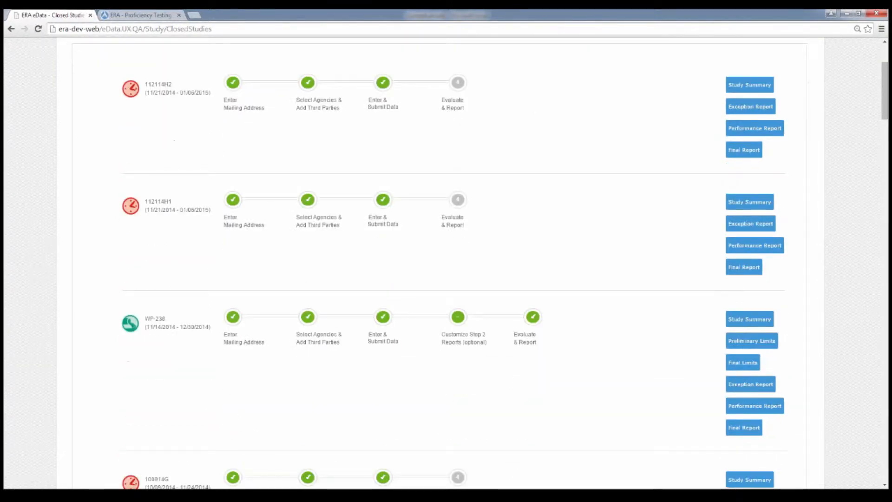
scroll(446, 260, down, 1)
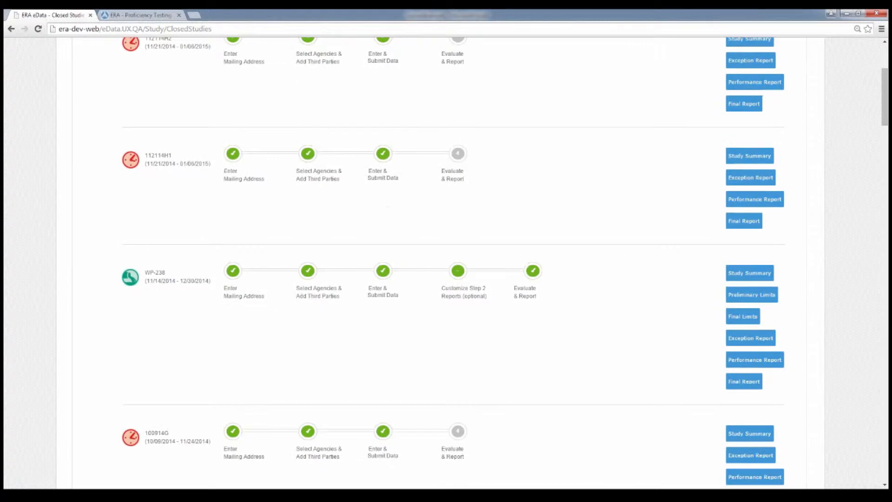
scroll(446, 260, down, 1)
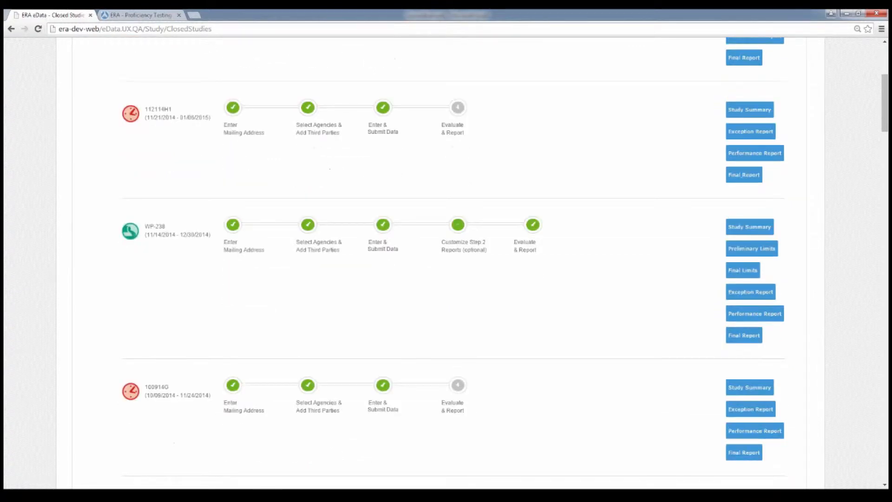
scroll(446, 260, up, 3)
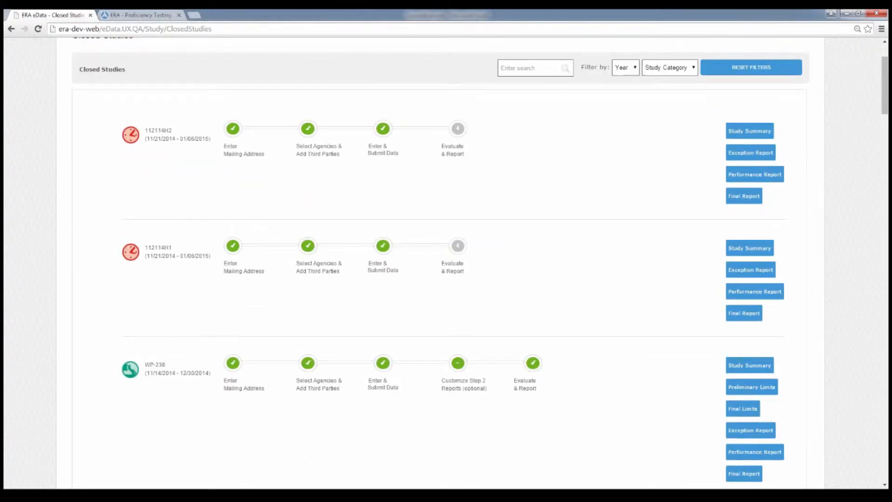
scroll(445, 260, up, 2)
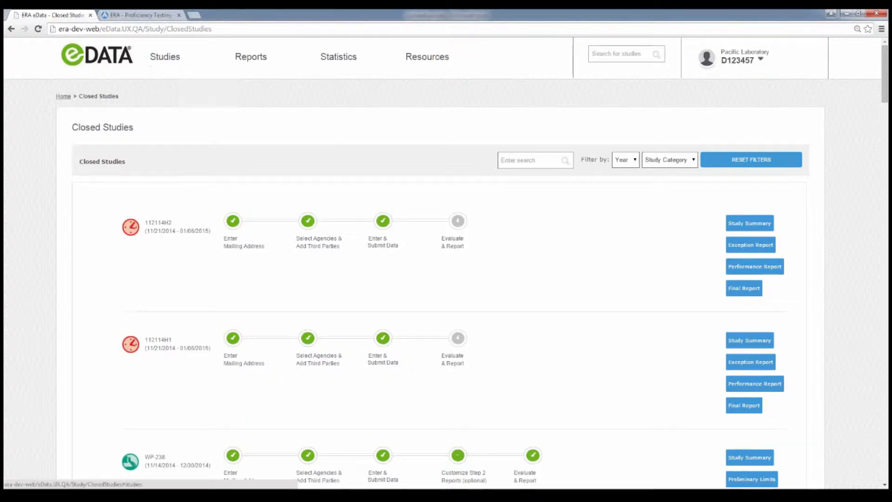
From the open studies, go to data entry for SOIL-89 and open its CSV data upload page
mouse_move(165, 57)
click(175, 77)
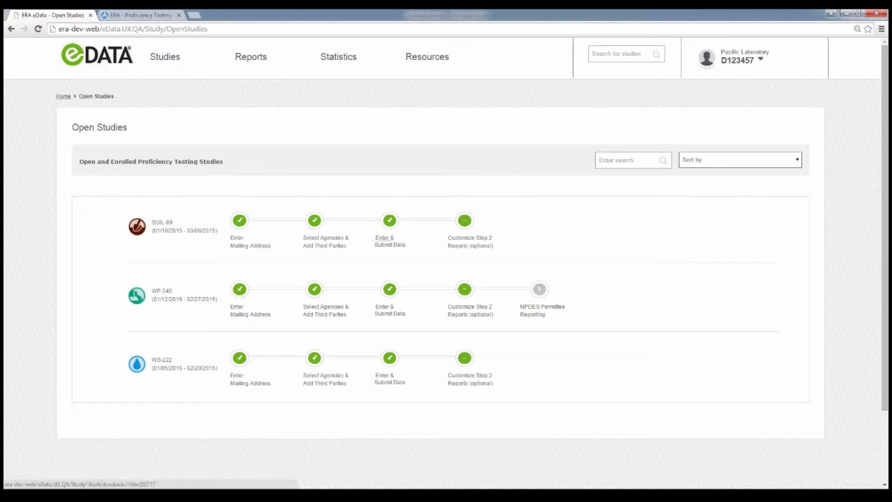
click(386, 240)
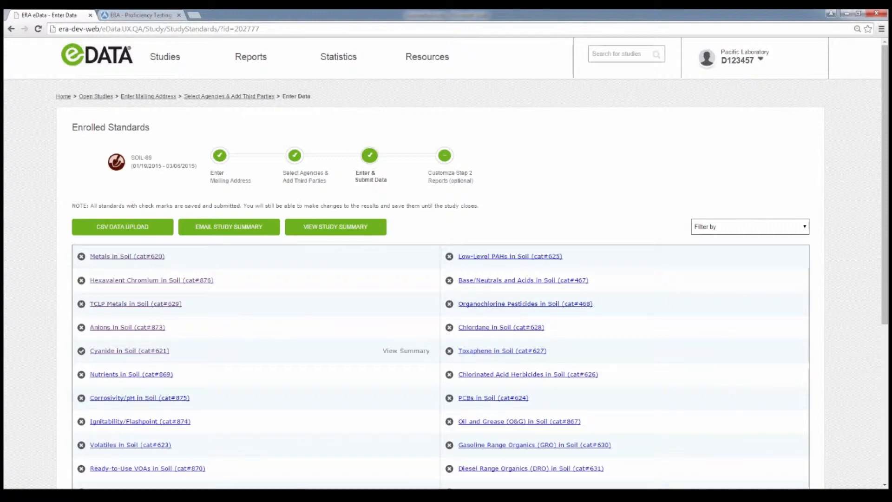
click(122, 226)
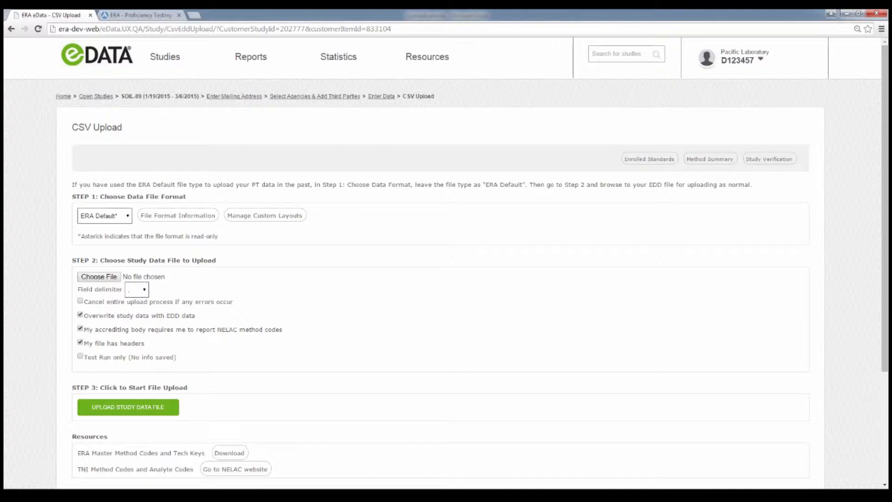
Review the available data file formats, the file upload options and the resources for the CSV upload
click(128, 216)
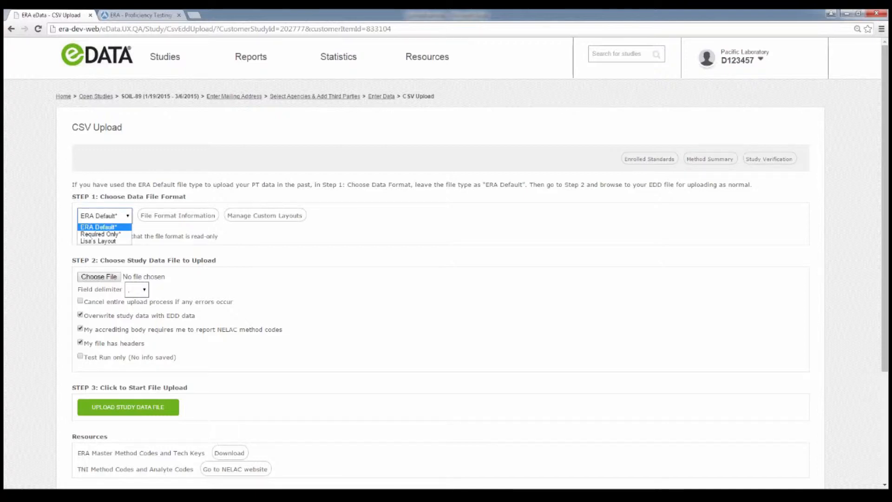
key(Escape)
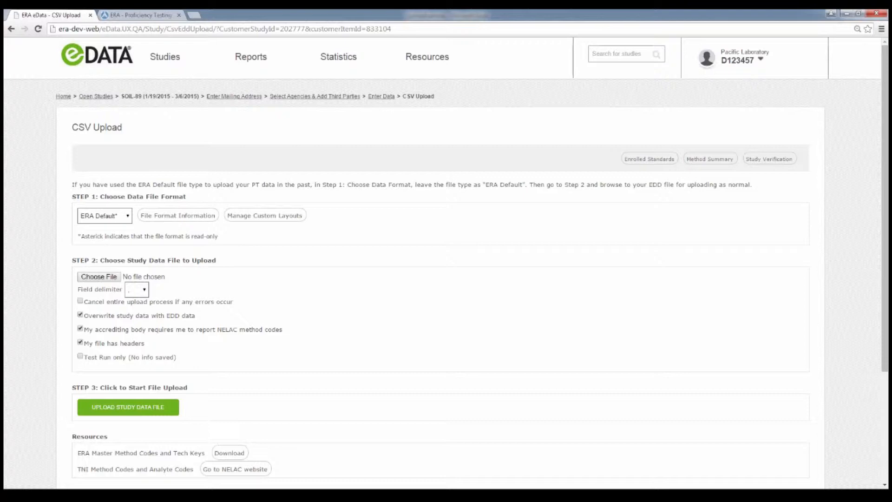
scroll(446, 260, down, 1)
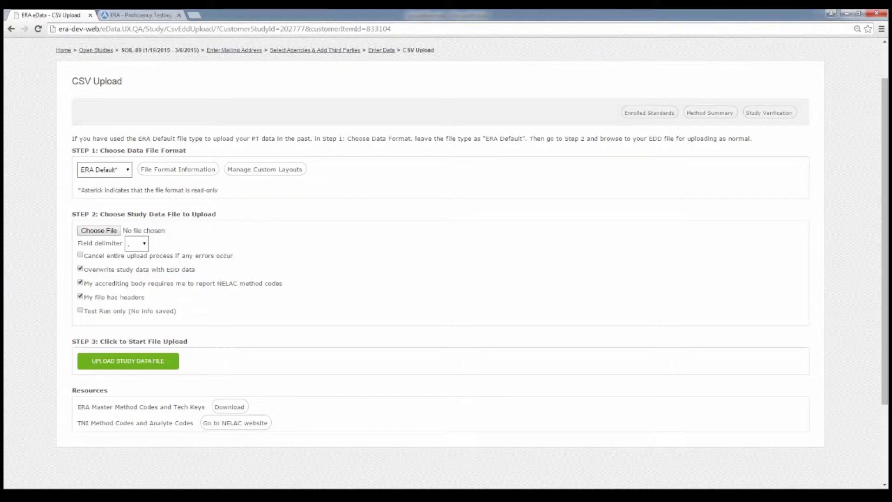
scroll(446, 260, up, 1)
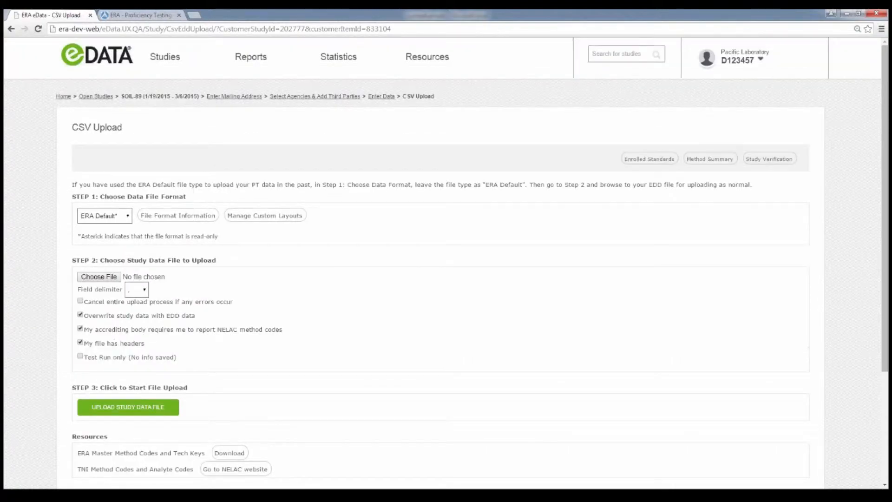
Review the ERA Default file format information and the column arrangement of the UploadExample spreadsheet in Excel
click(178, 216)
scroll(446, 260, down, 2)
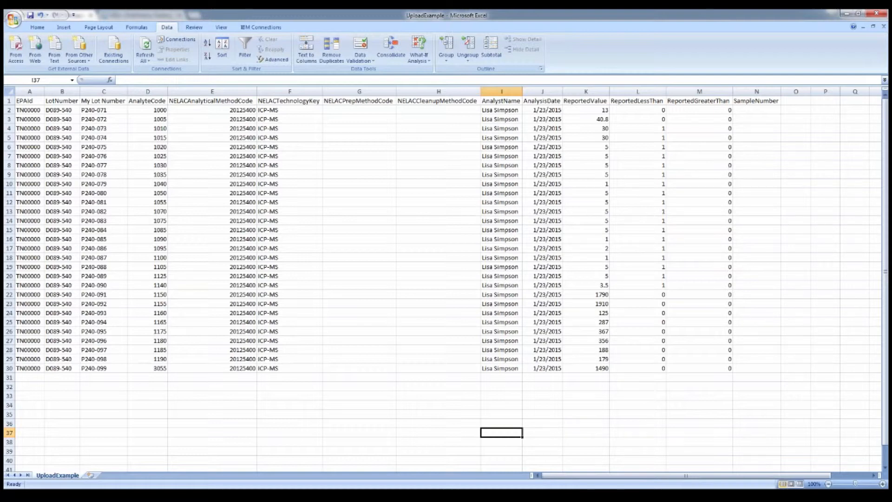
key(alt+Tab)
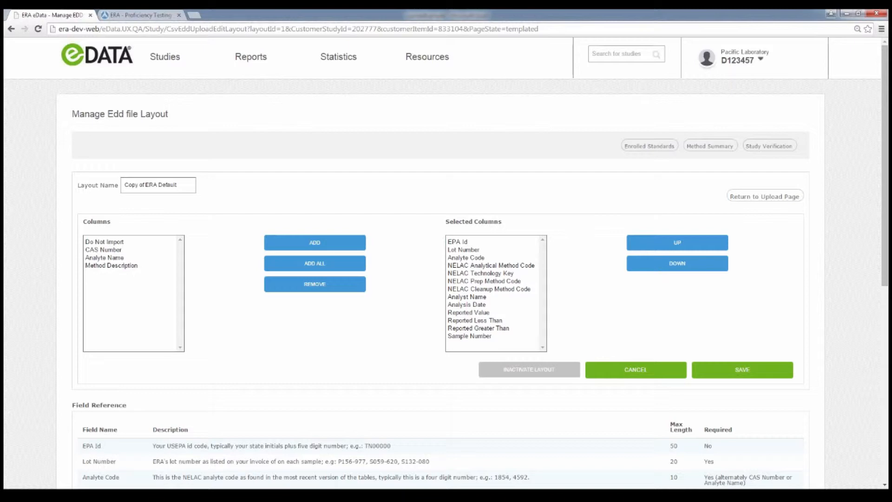
Try reordering the selected columns by moving NELAC Analytical Method Code two places up and back down again
click(491, 266)
click(677, 242)
click(677, 242)
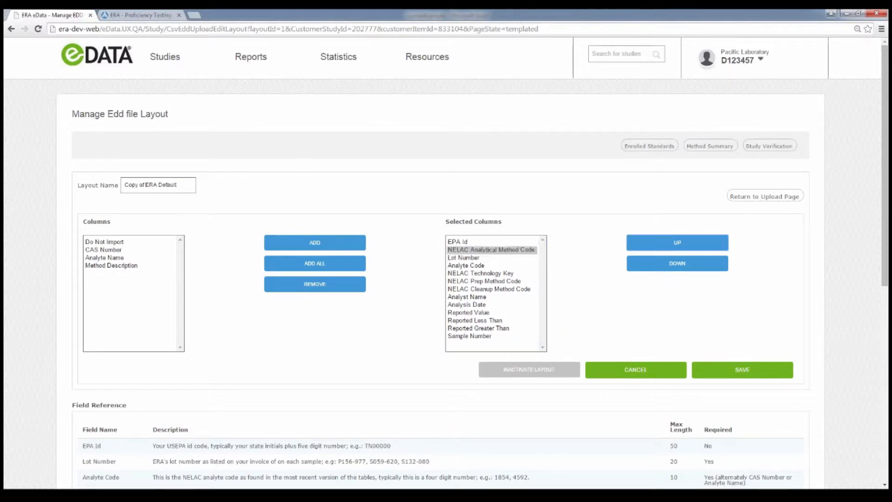
click(677, 262)
click(677, 263)
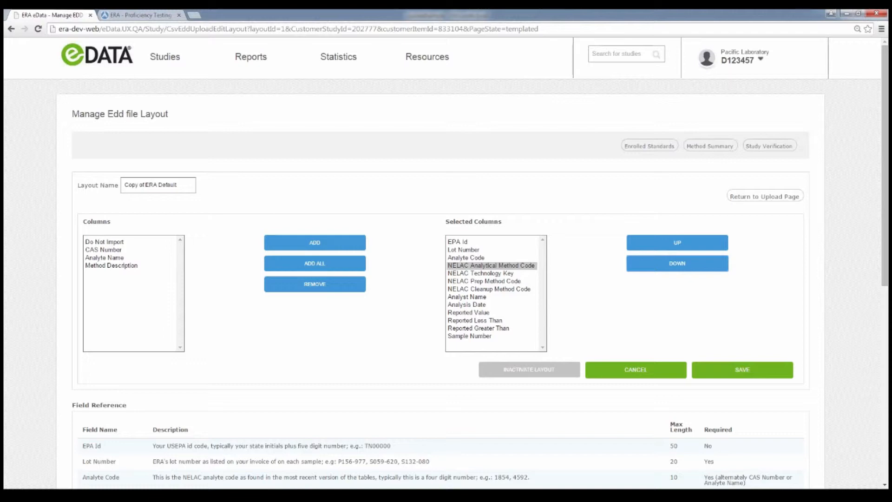
Add a Do Not Import column to the layout and check the My Lot Number column in the UploadExample spreadsheet in Excel
click(105, 242)
click(315, 242)
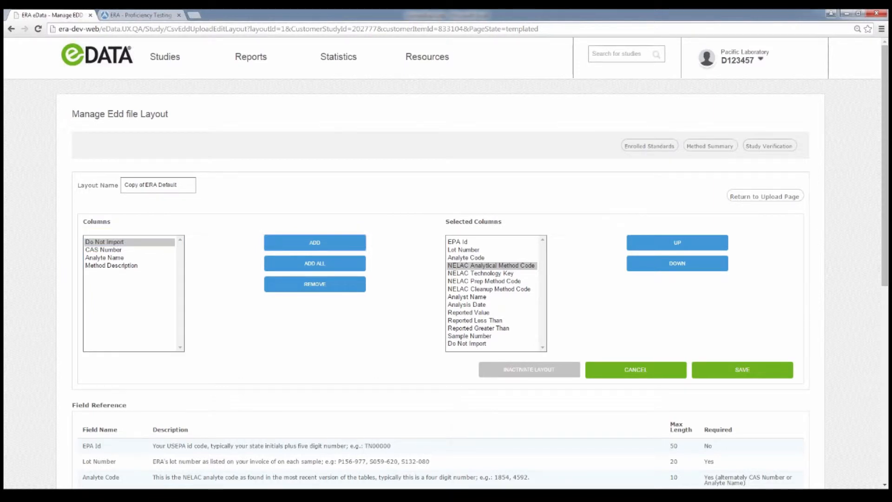
click(187, 494)
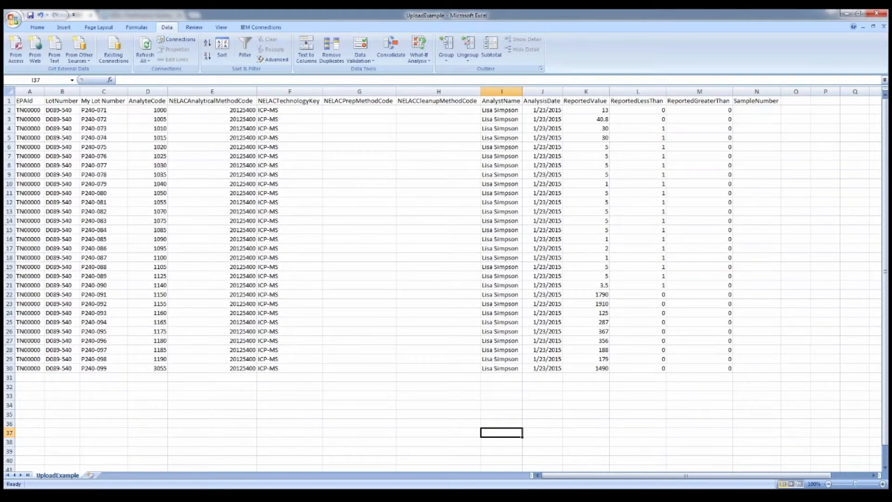
drag(103, 100, 103, 368)
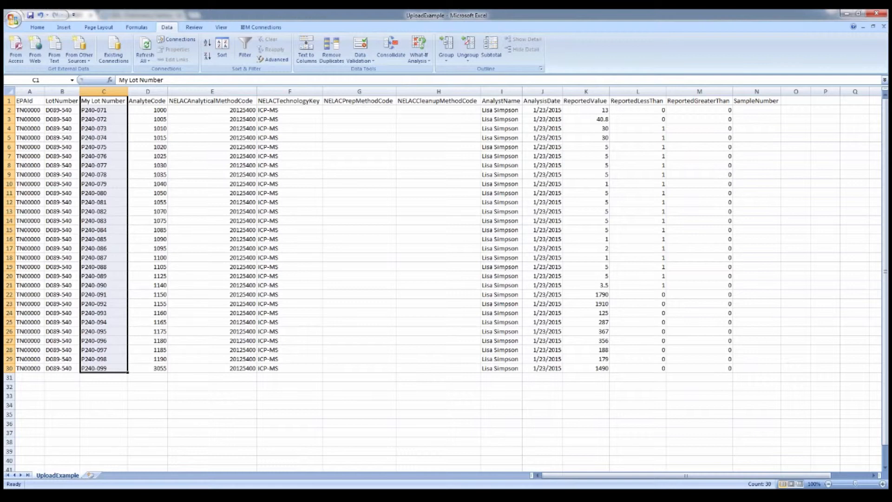
click(212, 405)
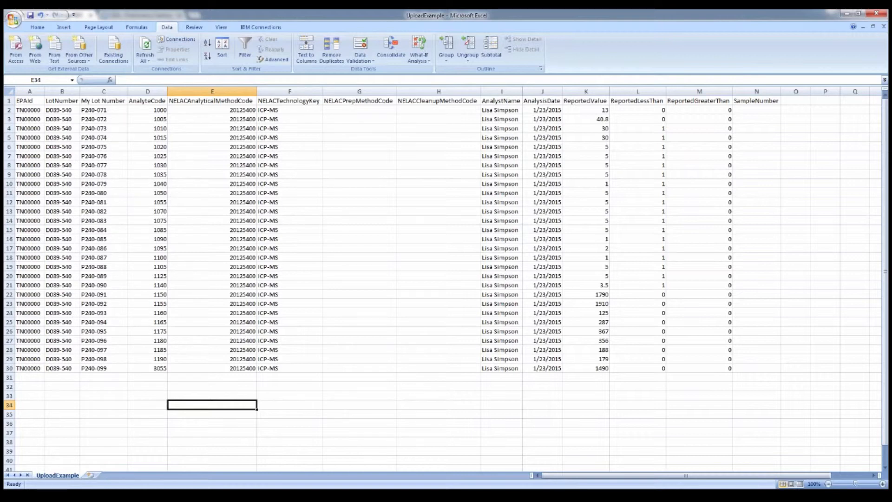
mouse_move(215, 494)
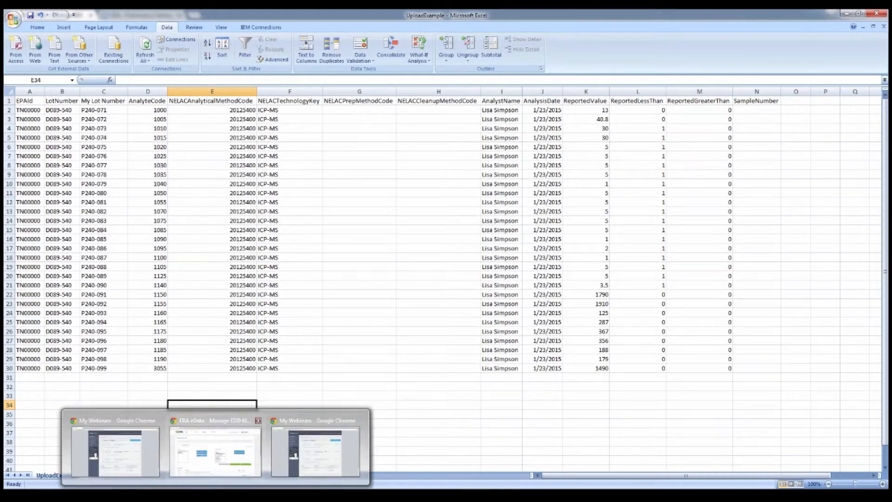
click(215, 448)
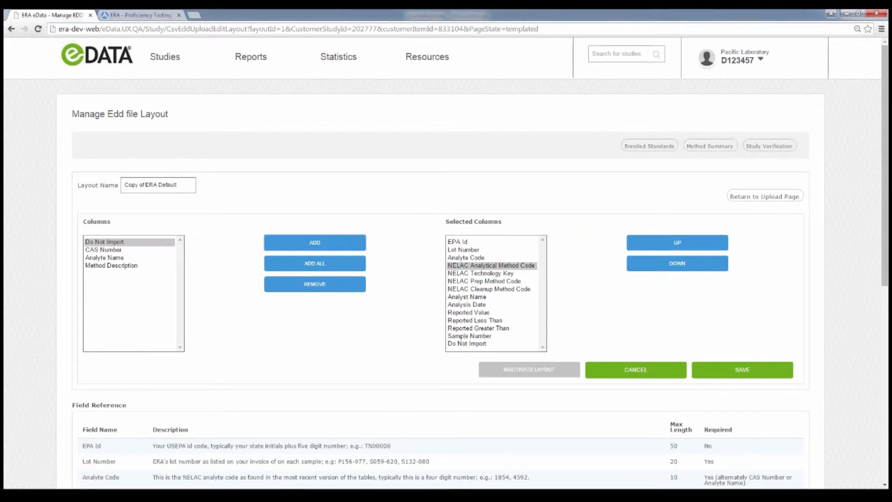
Move the Do Not Import column up among the selected columns so it sits directly after Lot Number
click(467, 343)
click(676, 242)
click(676, 242)
click(676, 242)
click(677, 242)
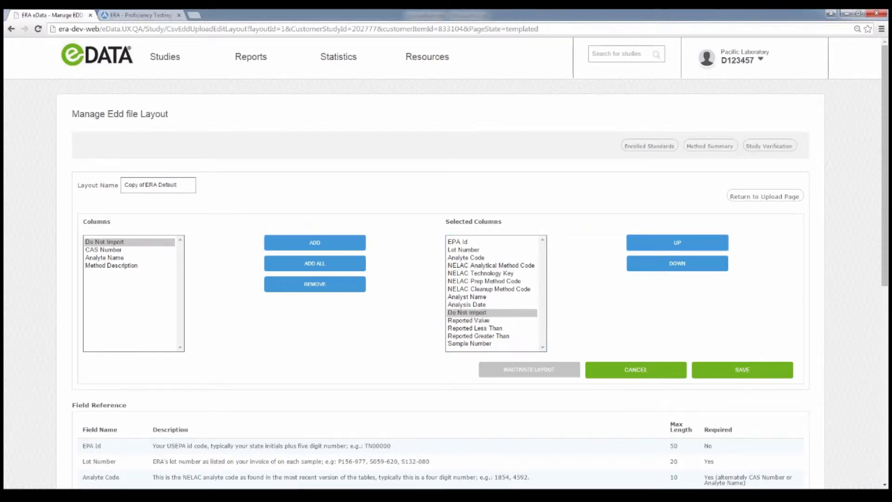
click(677, 242)
click(677, 242)
click(677, 242)
double_click(676, 242)
click(677, 242)
click(676, 242)
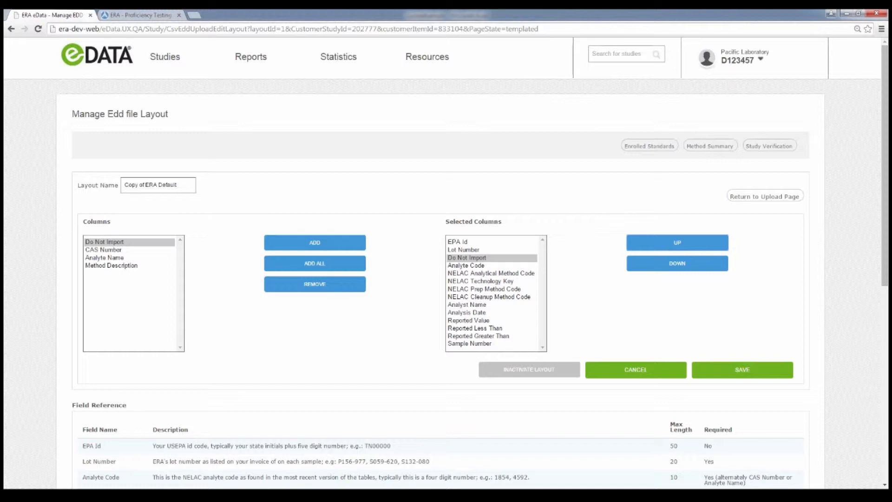
Replace the layout name with the owner's first name followed by "Layout", and go back to the layout management page
drag(177, 185, 123, 185)
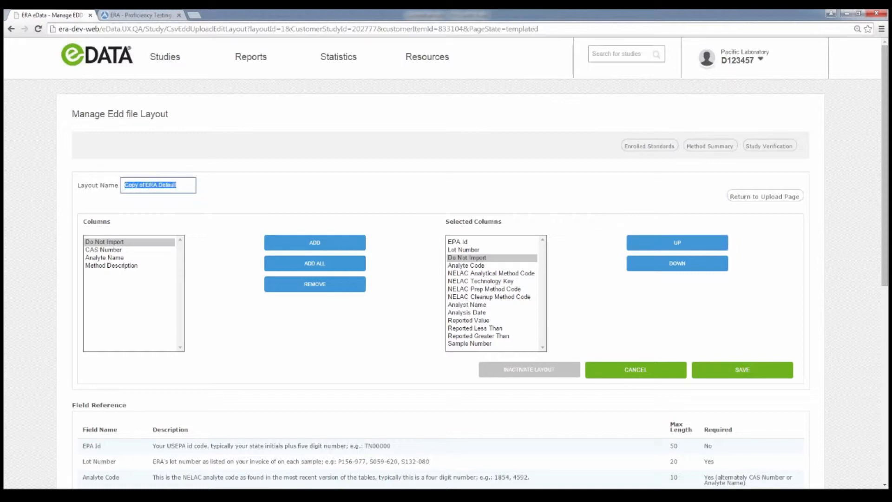
text(Lisa's Layout)
click(12, 29)
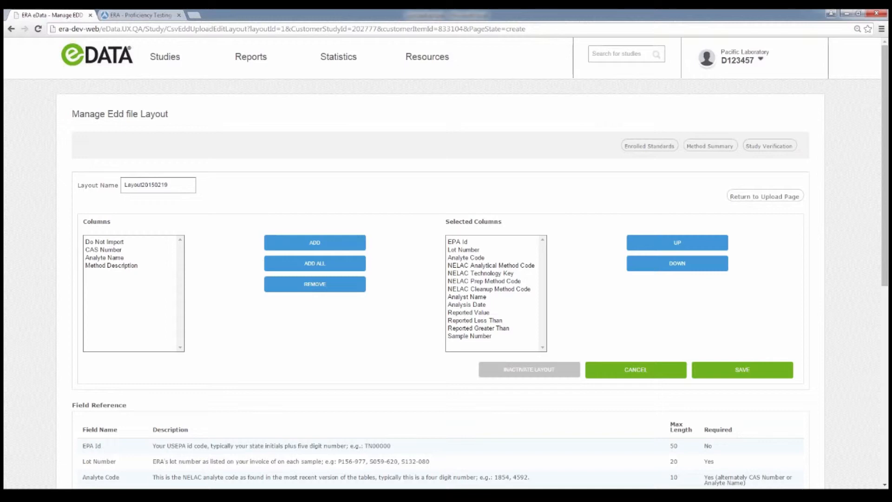
Try adding the Analyte Name column above Reported Greater Than in a new layout, and leave without saving
click(104, 258)
click(315, 242)
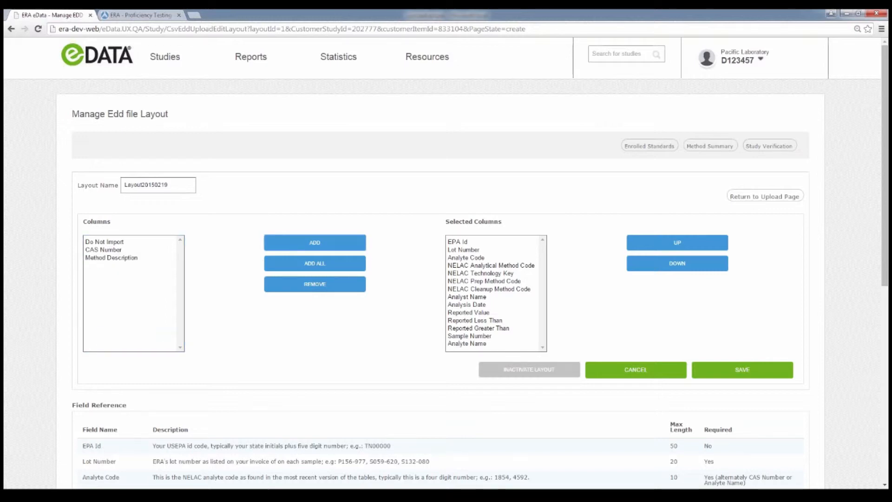
click(467, 344)
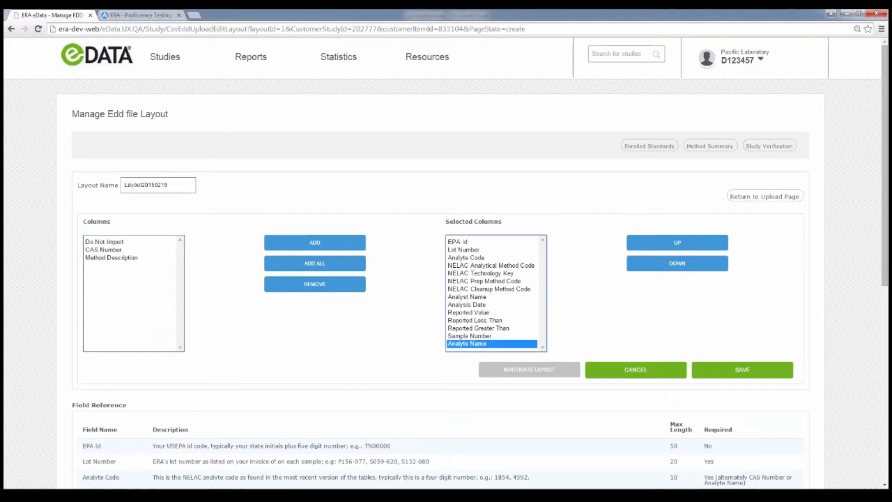
double_click(677, 242)
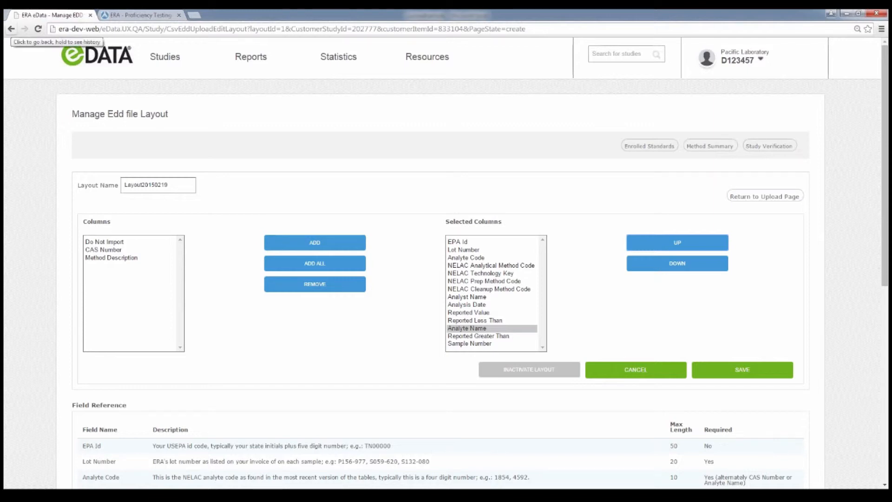
click(12, 29)
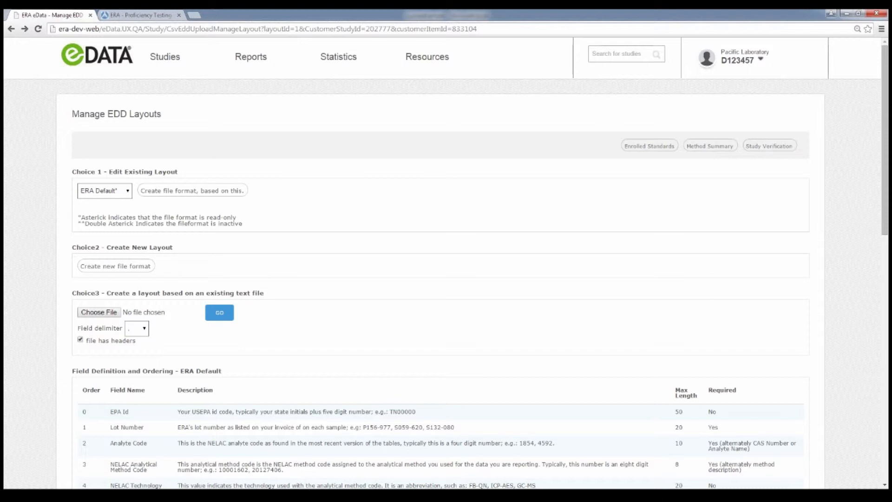
Start creating a layout based on the existing file UploadExample.csv from the desktop
click(99, 312)
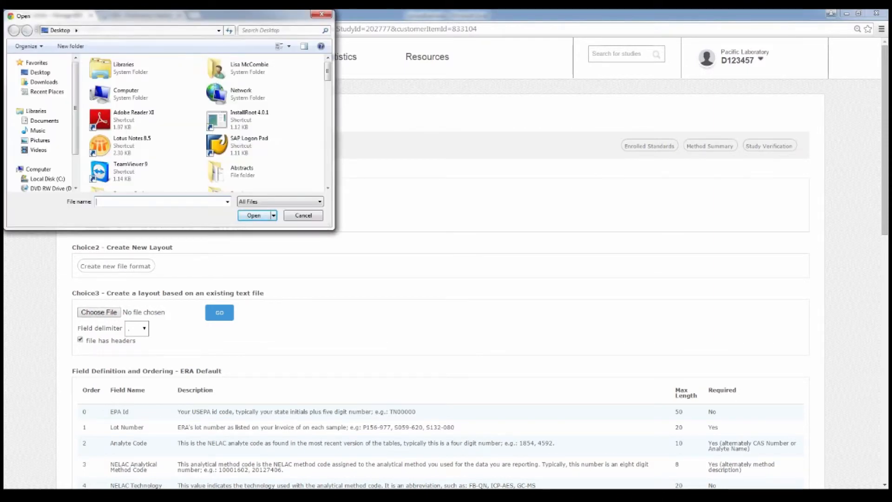
scroll(204, 123, down, 10)
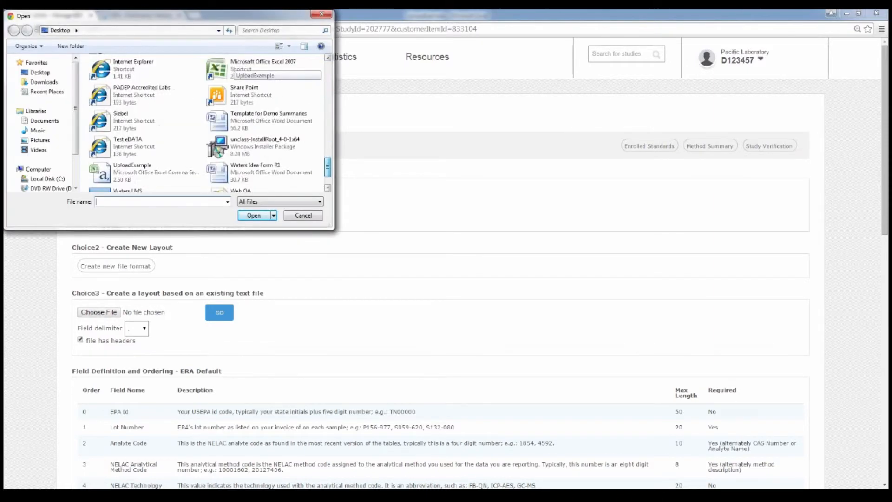
scroll(149, 167, down, 1)
click(140, 147)
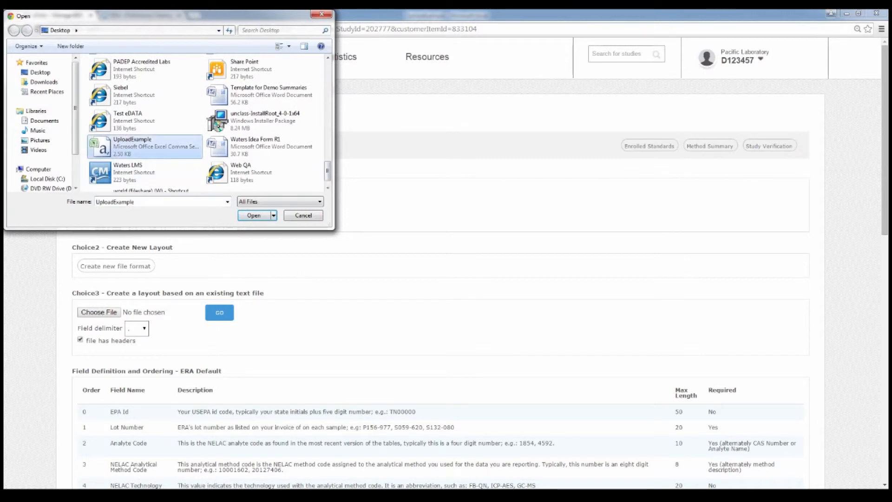
click(253, 216)
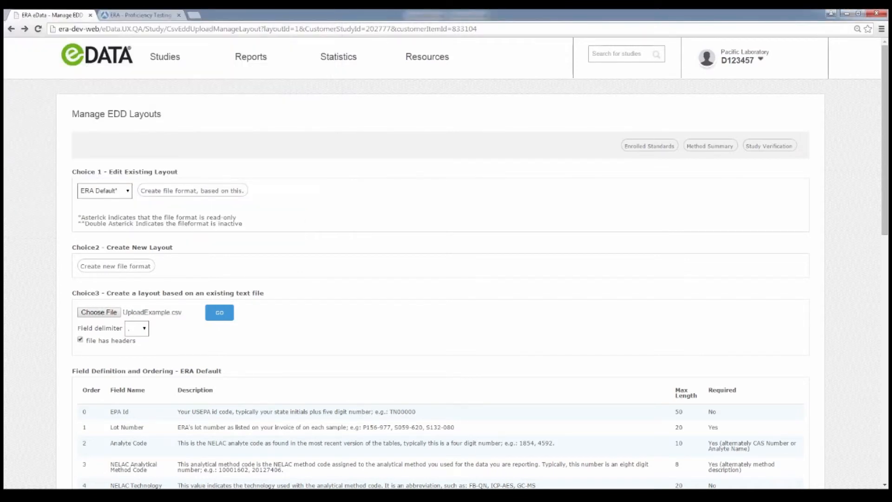
click(219, 313)
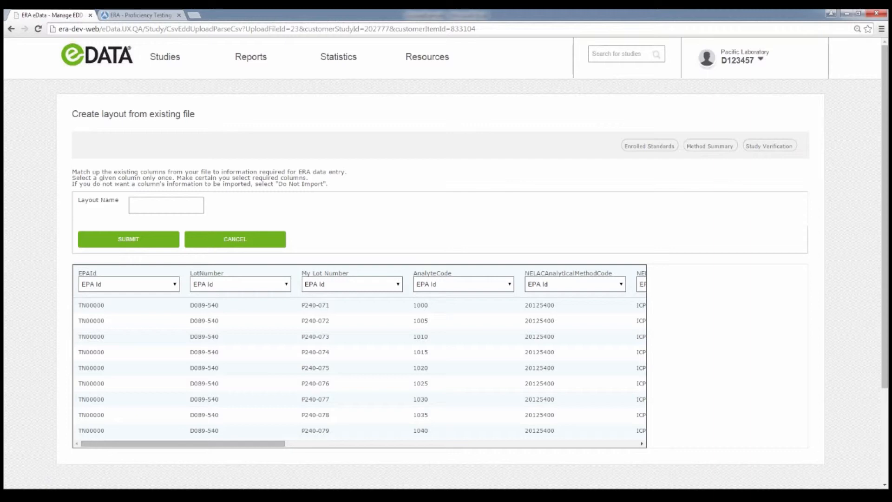
Review the field choices for matching the file's columns, from EPAId to SampleNumber, and go back to the CSV upload page
click(175, 284)
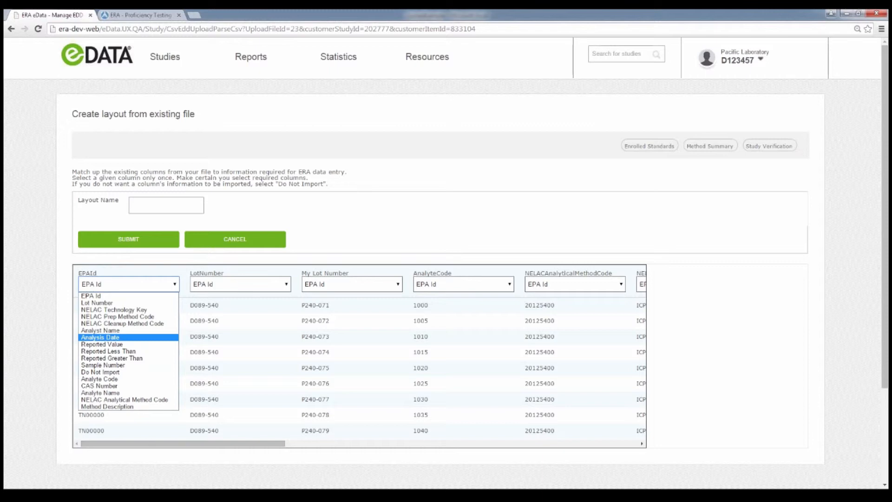
key(Escape)
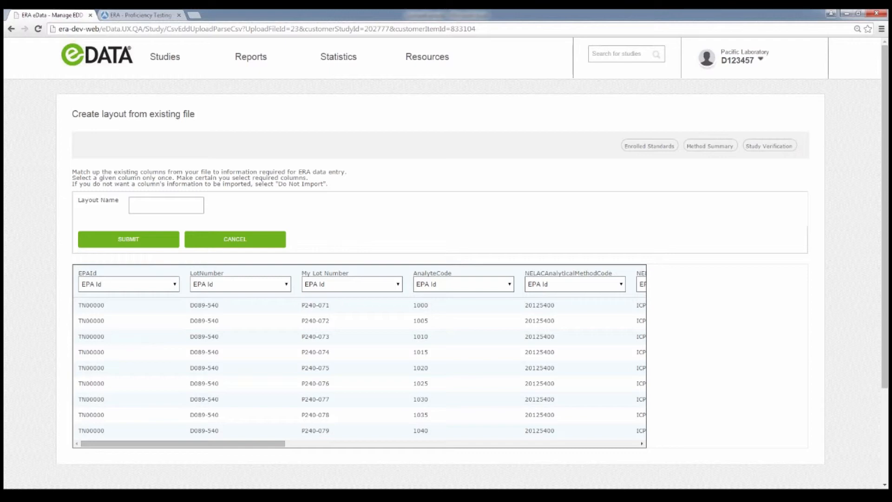
drag(183, 443, 281, 444)
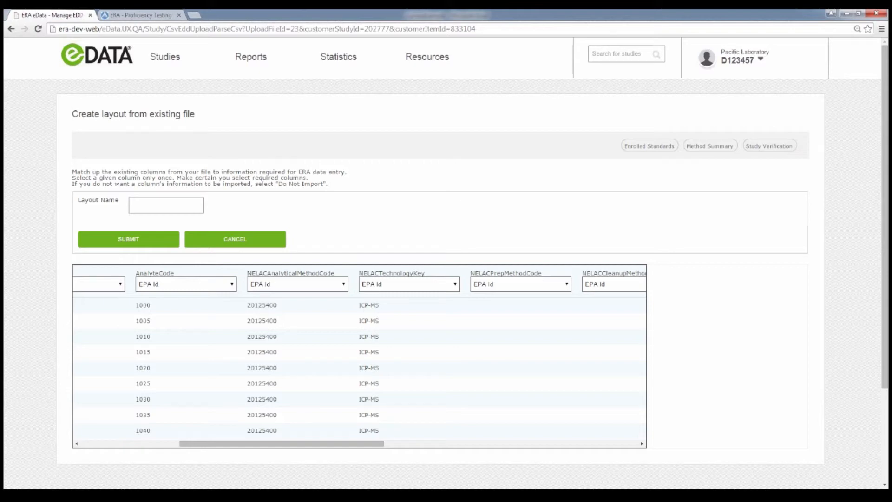
drag(329, 184, 72, 113)
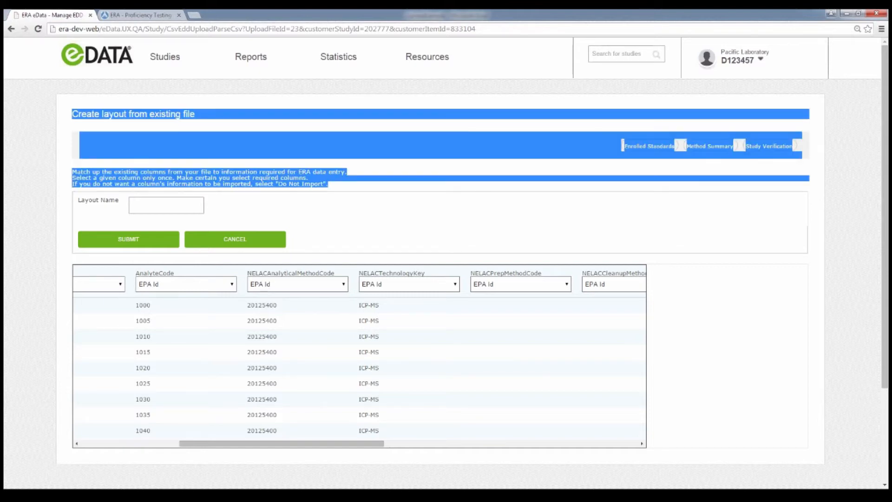
drag(281, 443, 536, 443)
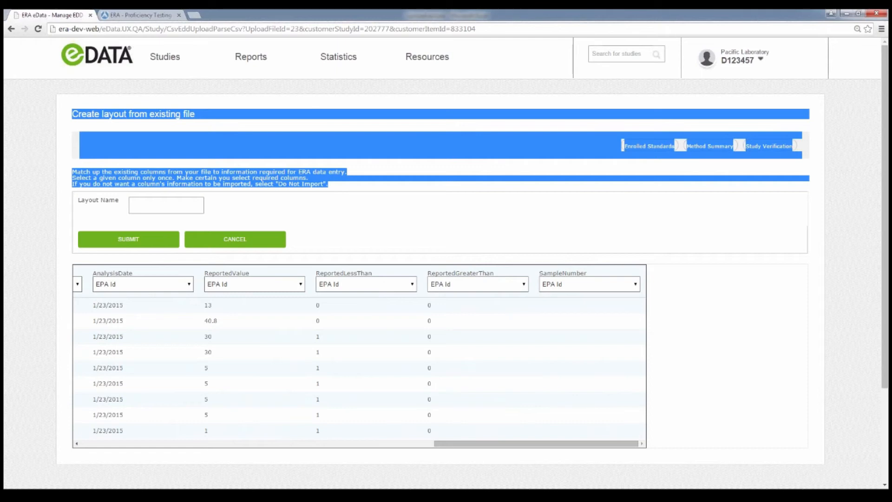
click(464, 221)
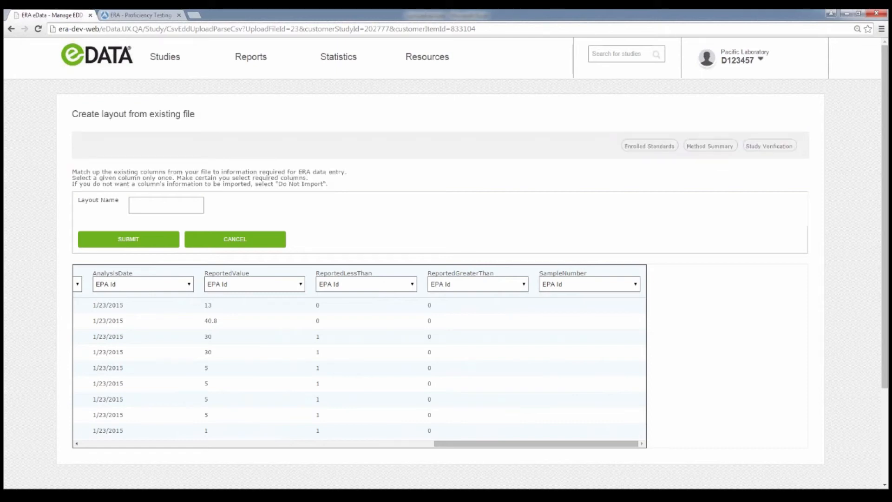
click(11, 29)
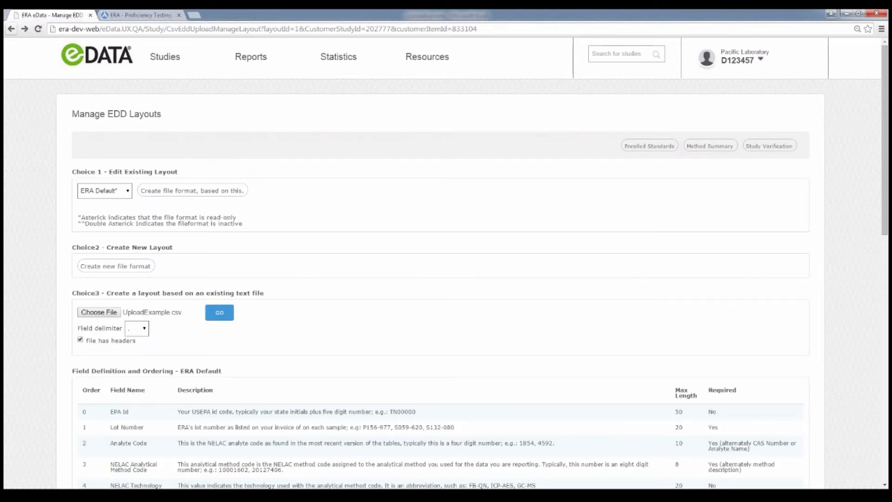
click(11, 29)
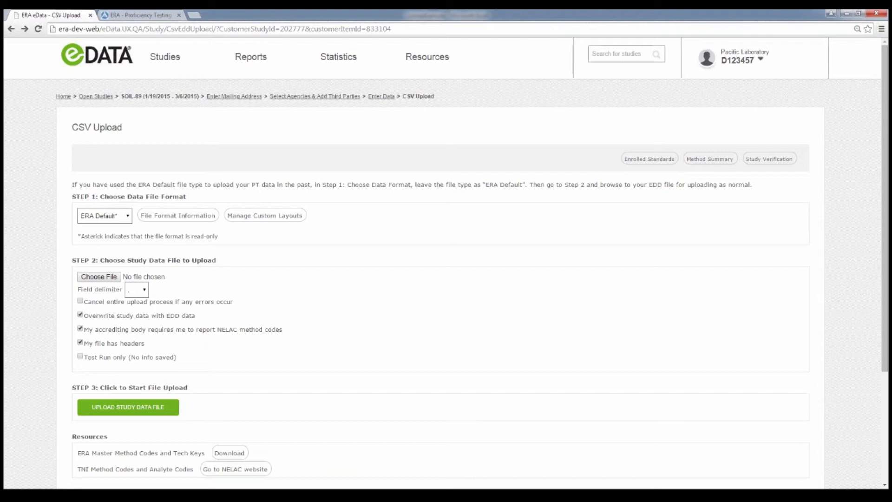
Upload the study data file UploadExample.csv from the desktop, using the custom layout named after its owner as the data file format
click(128, 216)
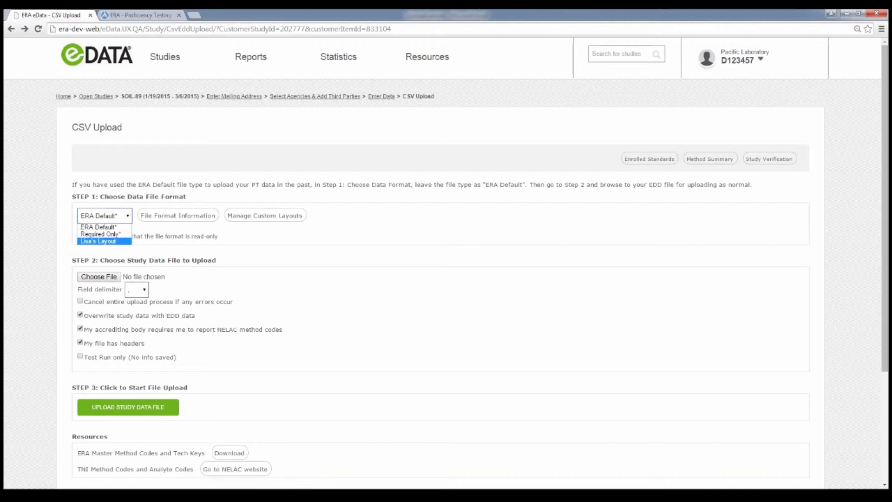
key(Return)
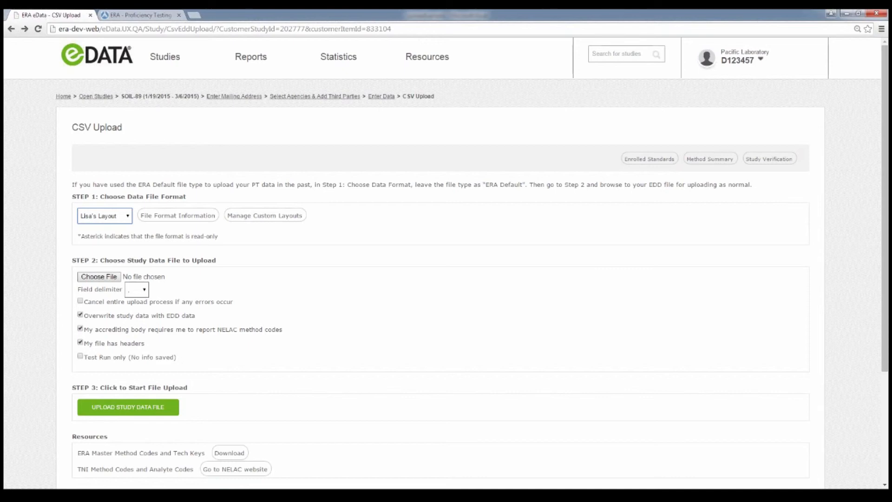
click(99, 277)
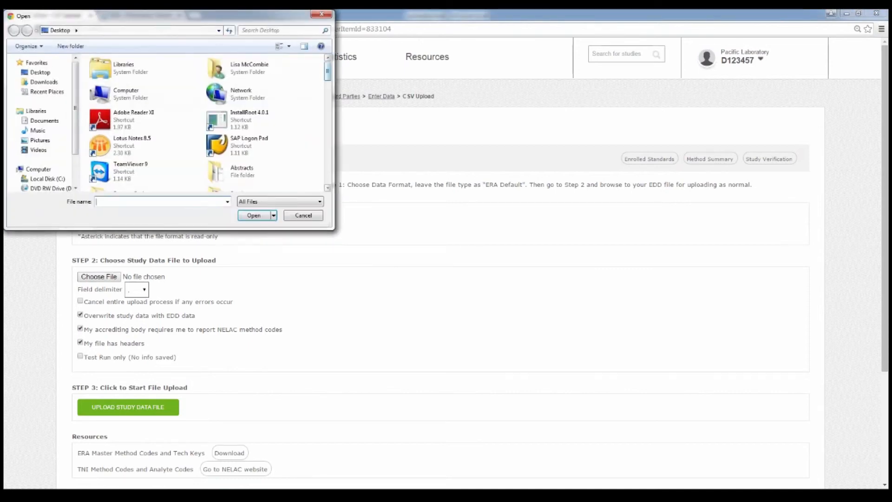
scroll(210, 123, down, 10)
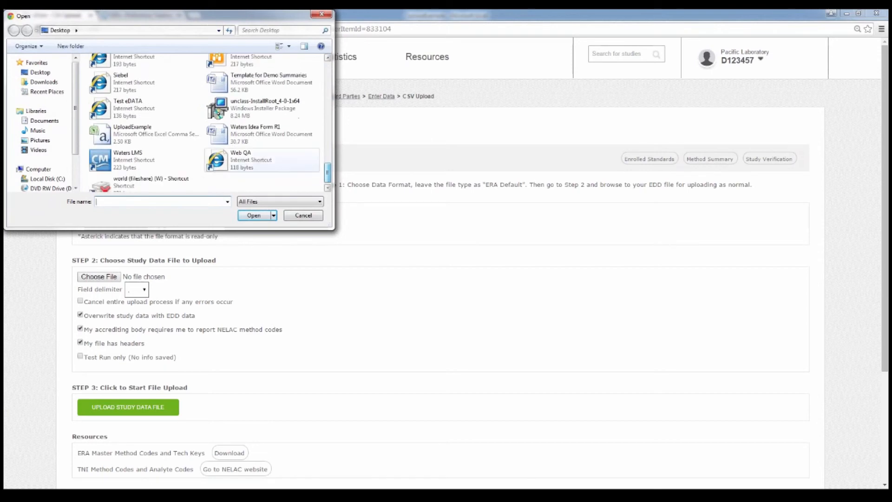
click(145, 134)
key(Return)
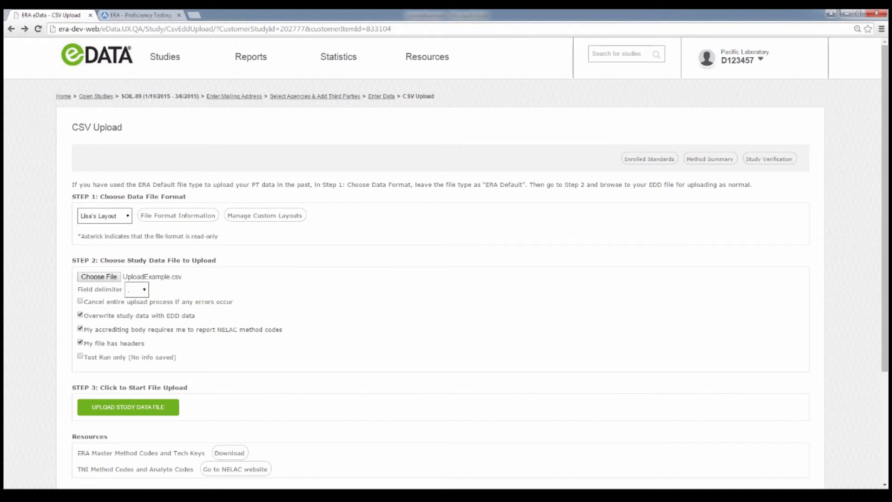
click(128, 407)
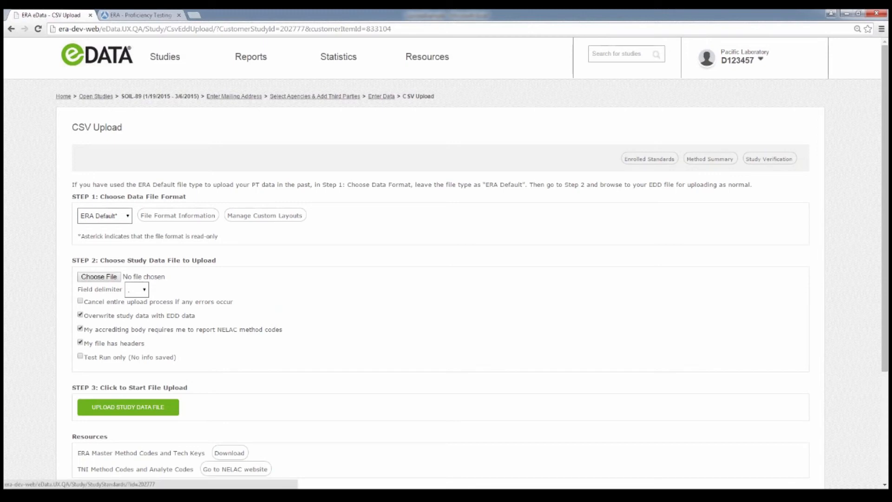
Return to the enrolled standards, review the data entry summary for Metals in Soil (cat#620), and reload the summary page
click(381, 96)
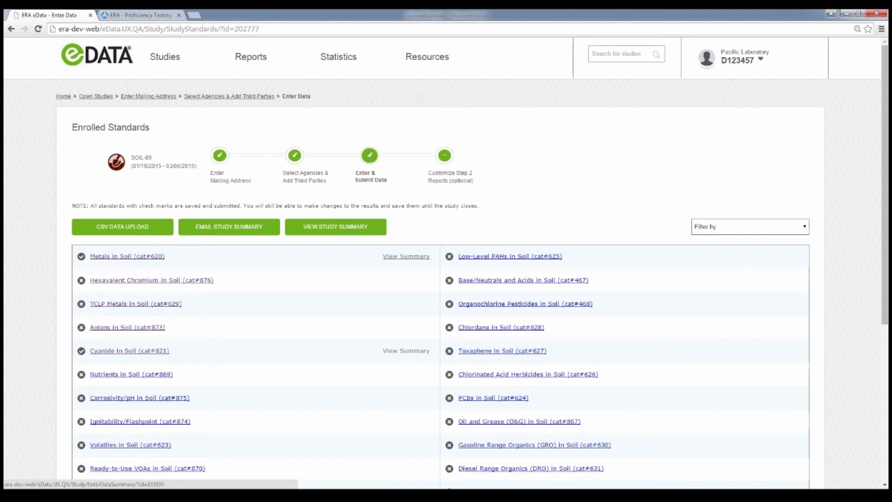
click(406, 256)
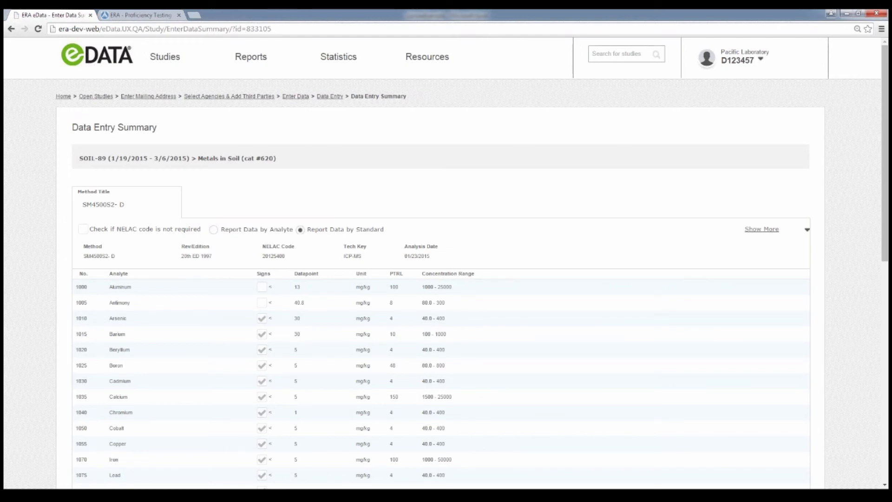
scroll(446, 260, down, 1)
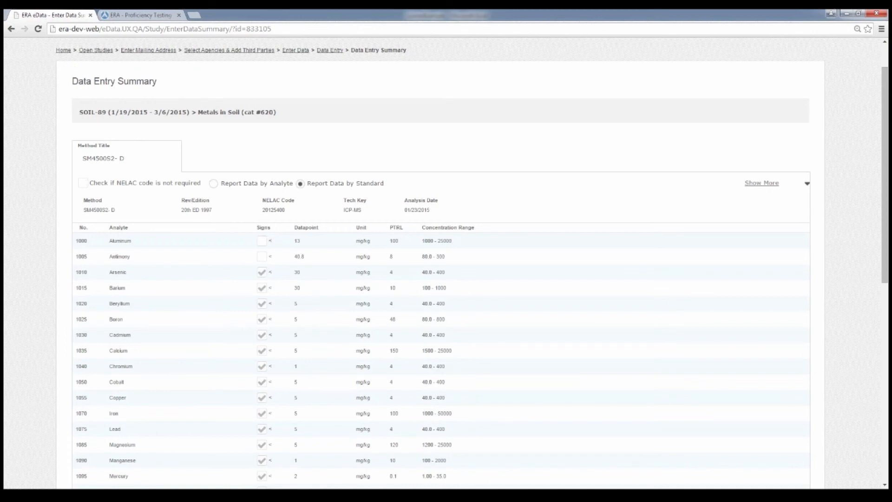
scroll(445, 260, down, 1)
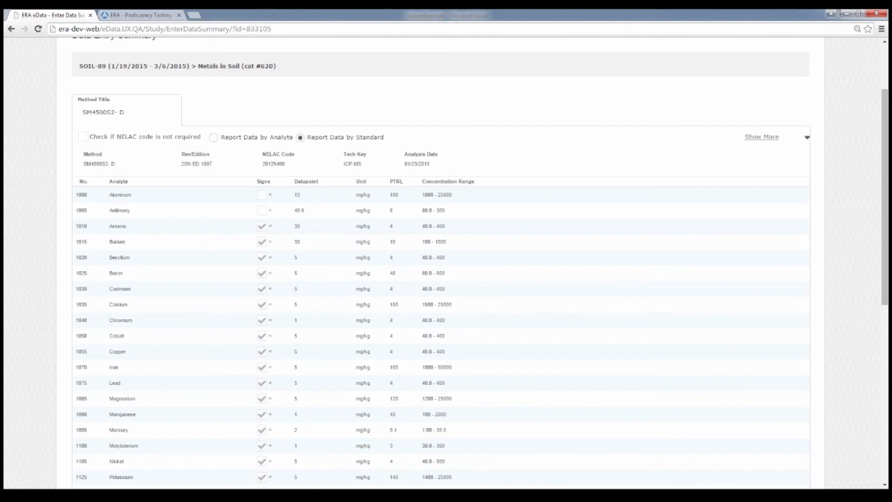
key(F5)
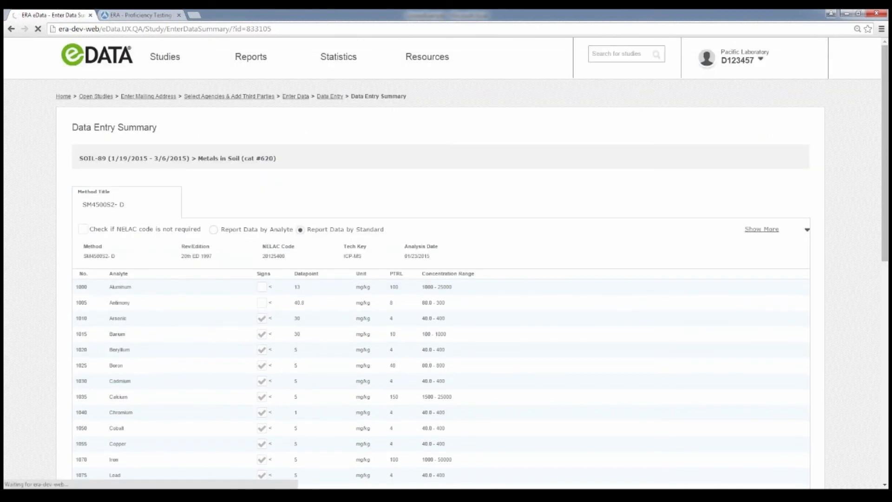